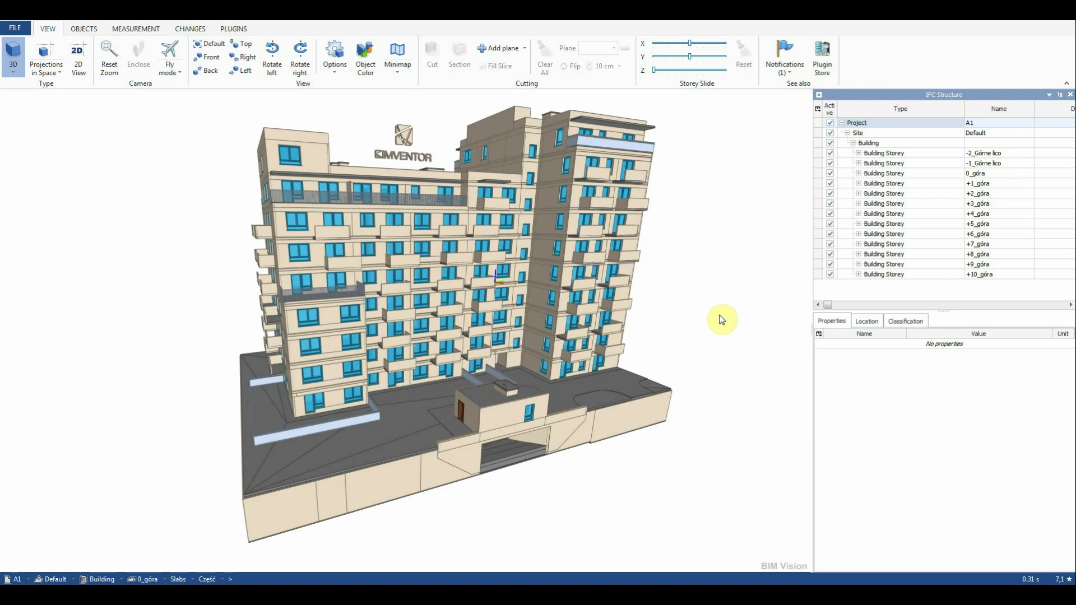
Zoom in and select a storey +6 facade wall to show its white facade plaster IfcWall properties
scroll(372, 253, up, 2)
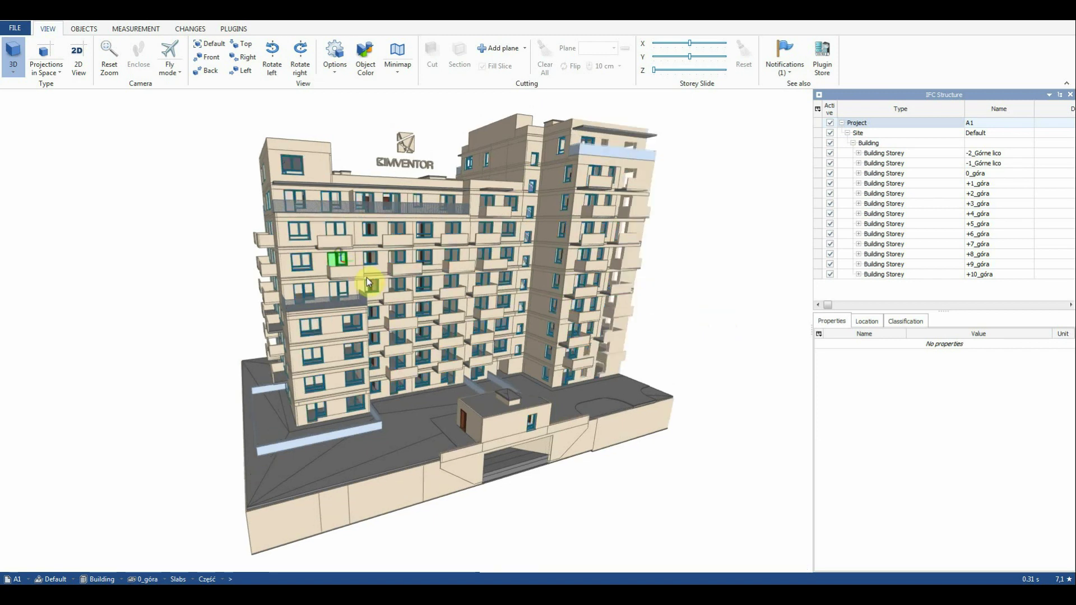
scroll(387, 270, up, 3)
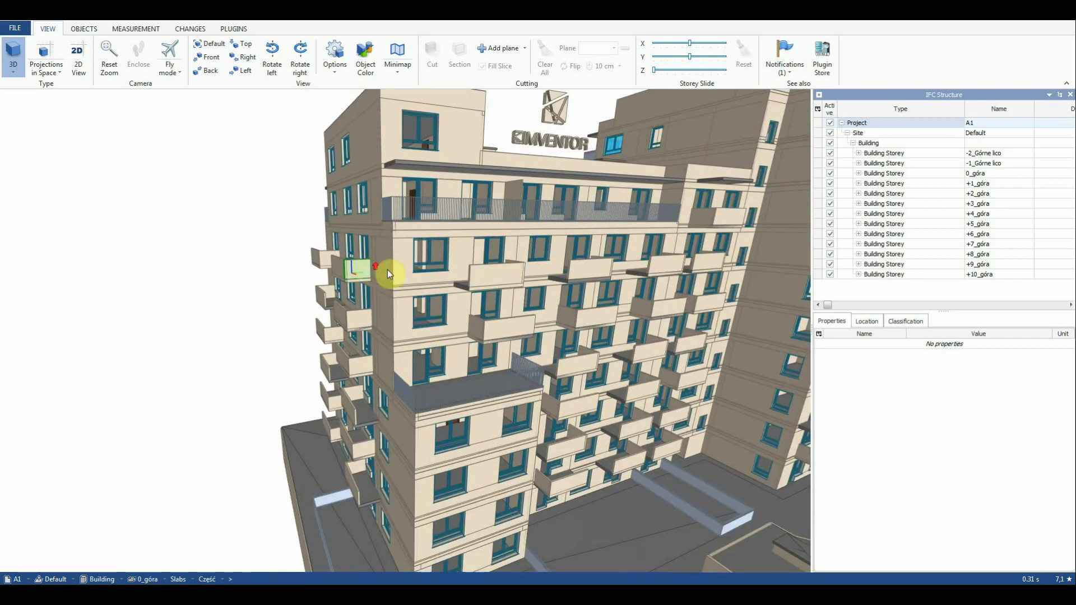
click(405, 266)
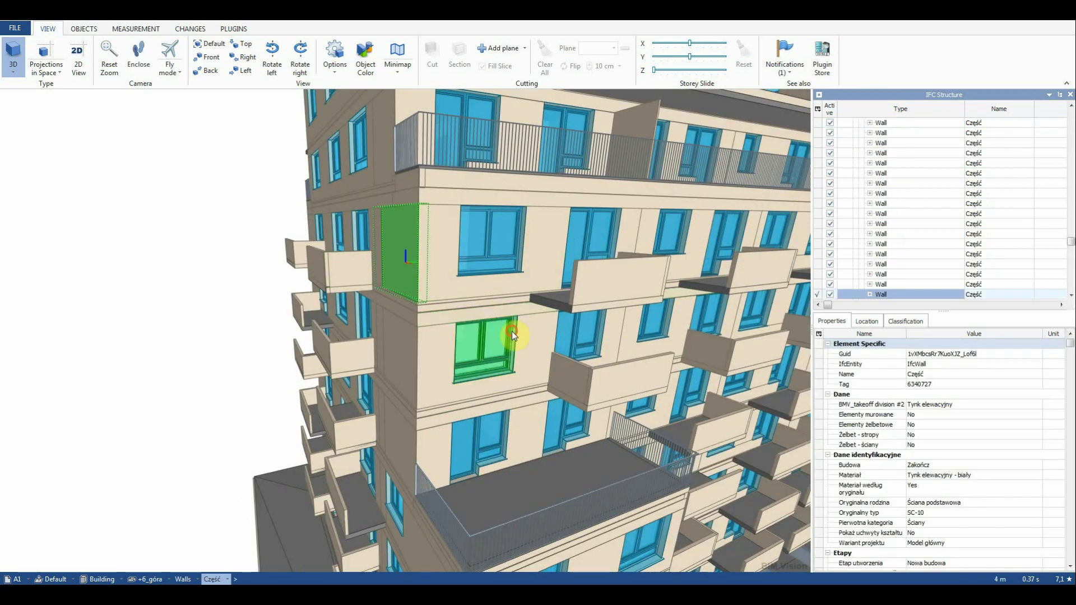
drag(523, 330, 583, 331)
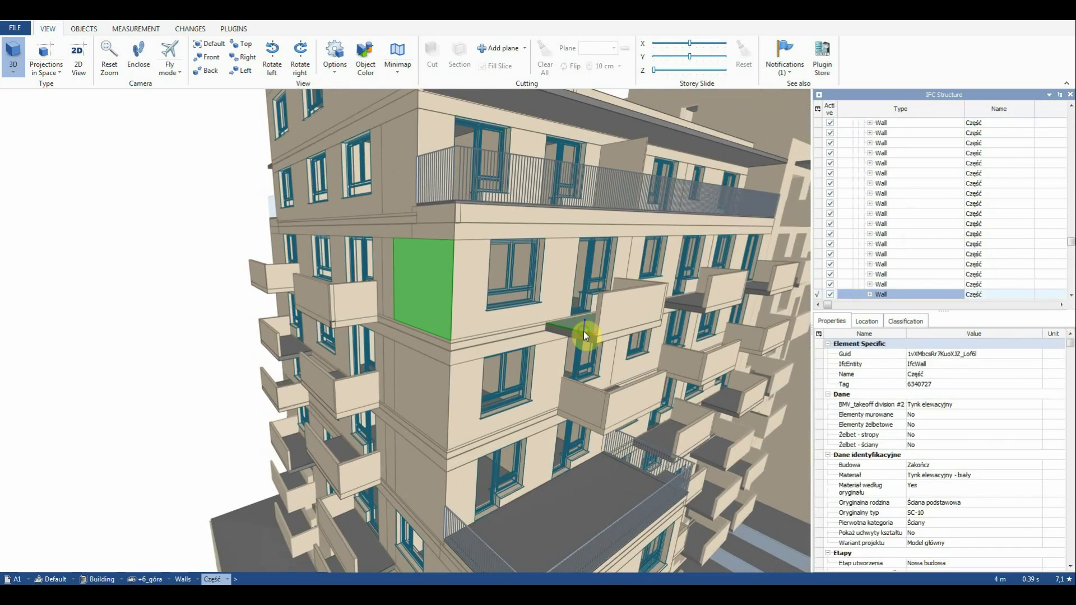
click(1070, 296)
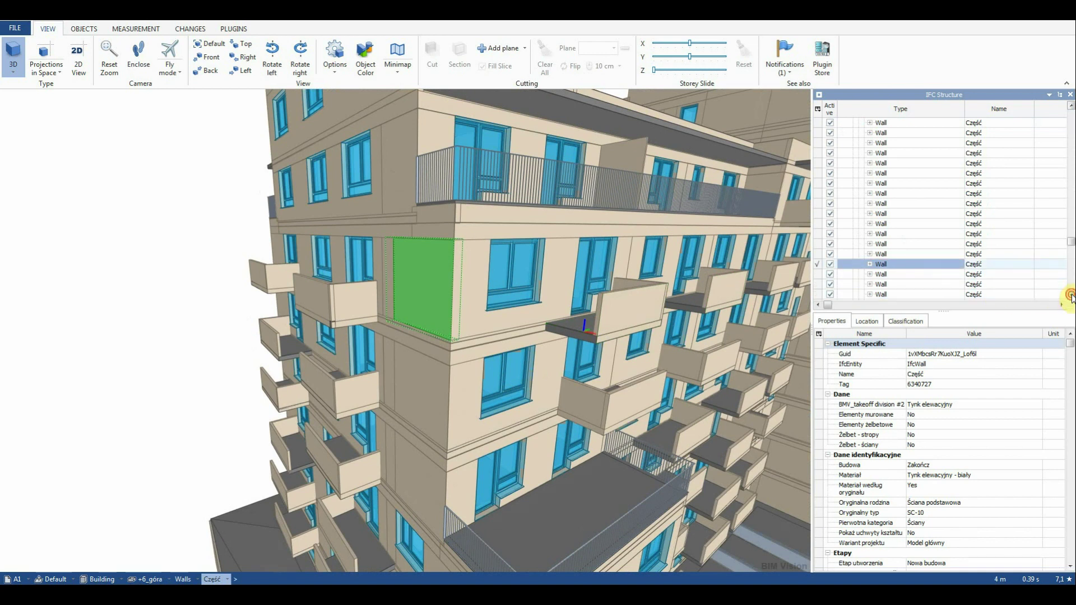
click(956, 248)
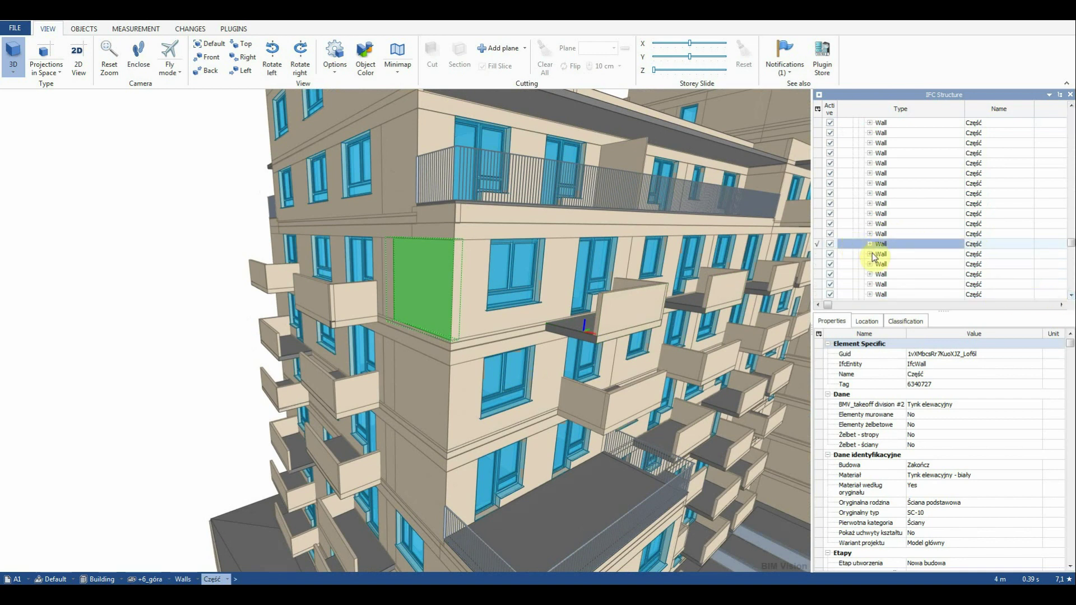
Switch to Dynamo to review the IfcName-material graph, then return to BIM Vision
key(alt+Tab)
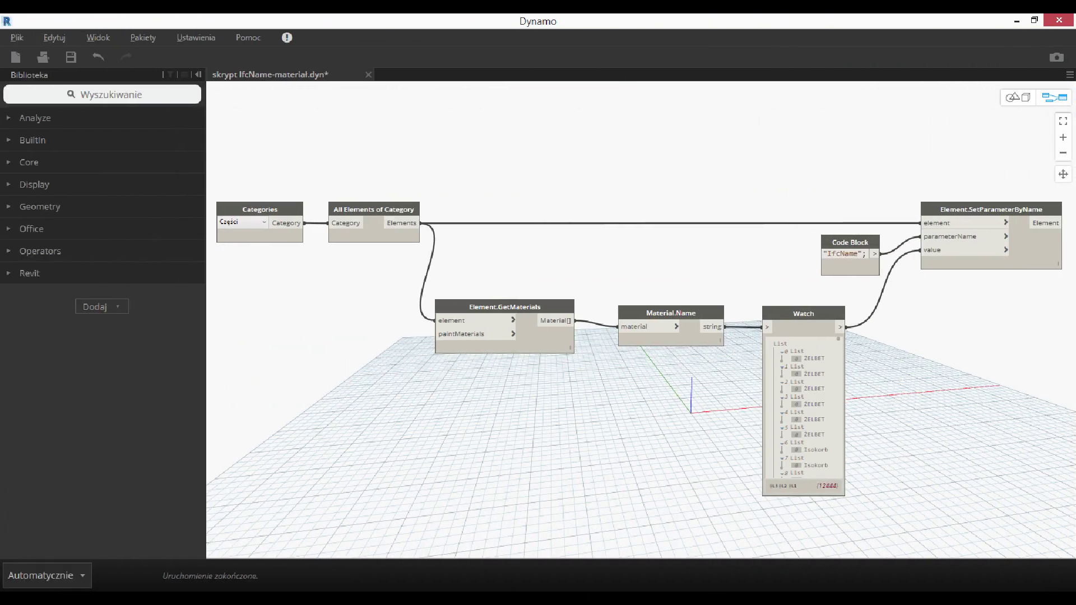
key(alt+Tab)
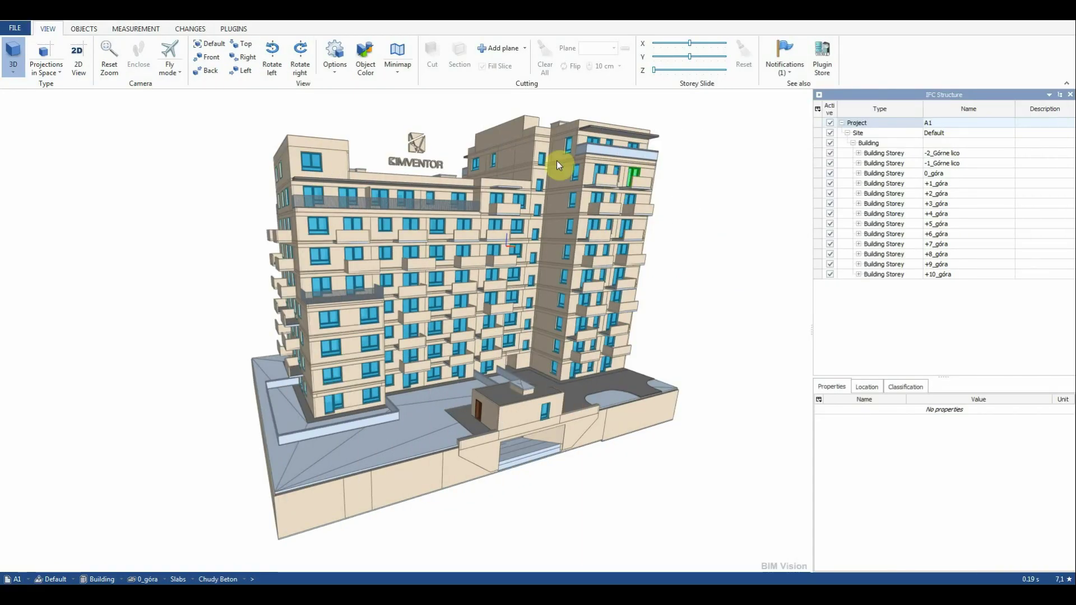
Group the model's objects by IfcEntity using the plugin's Group dialog
click(234, 28)
click(131, 56)
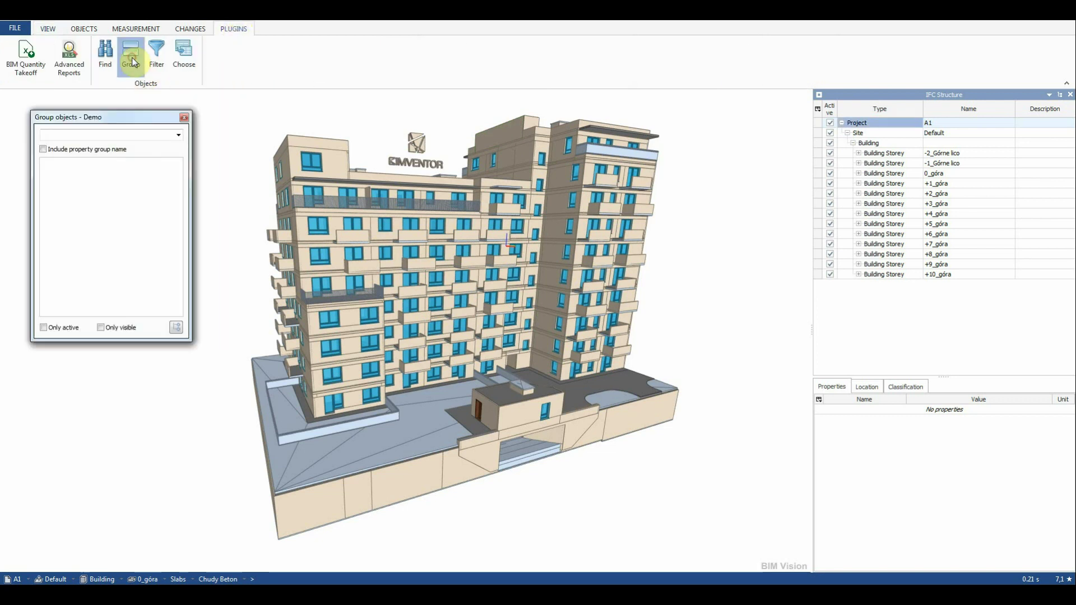
click(178, 135)
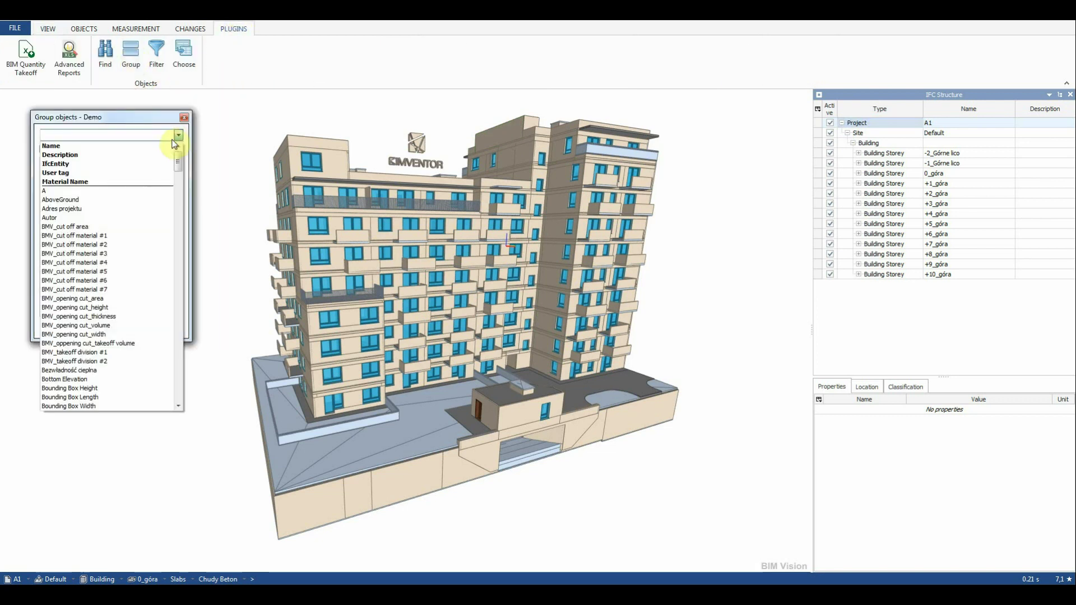
click(87, 163)
Select the 9786 IfcWall elements and hide every object that is not selected
click(84, 162)
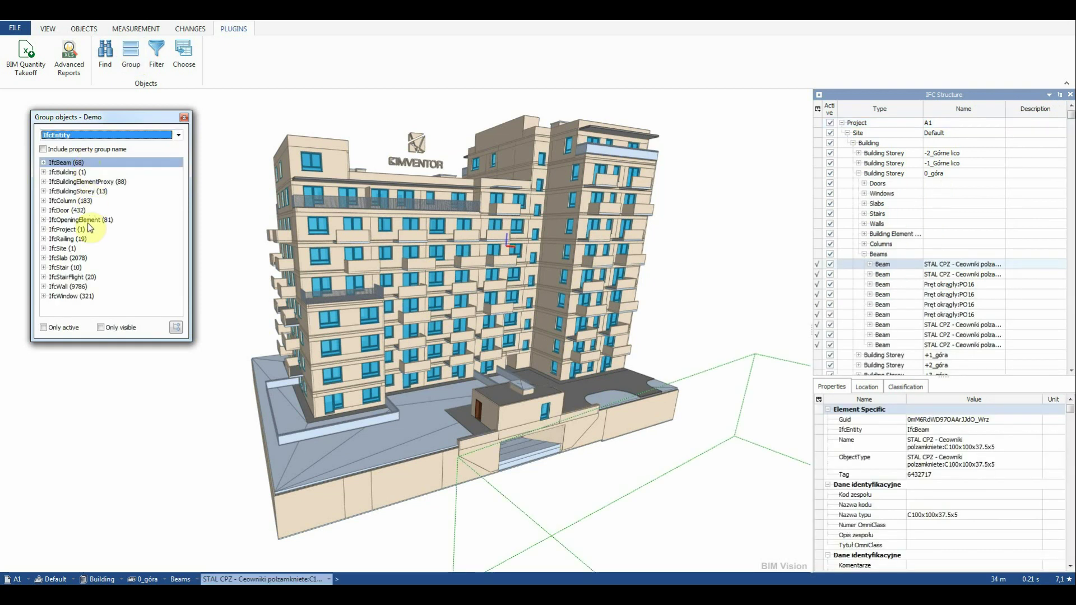
click(62, 288)
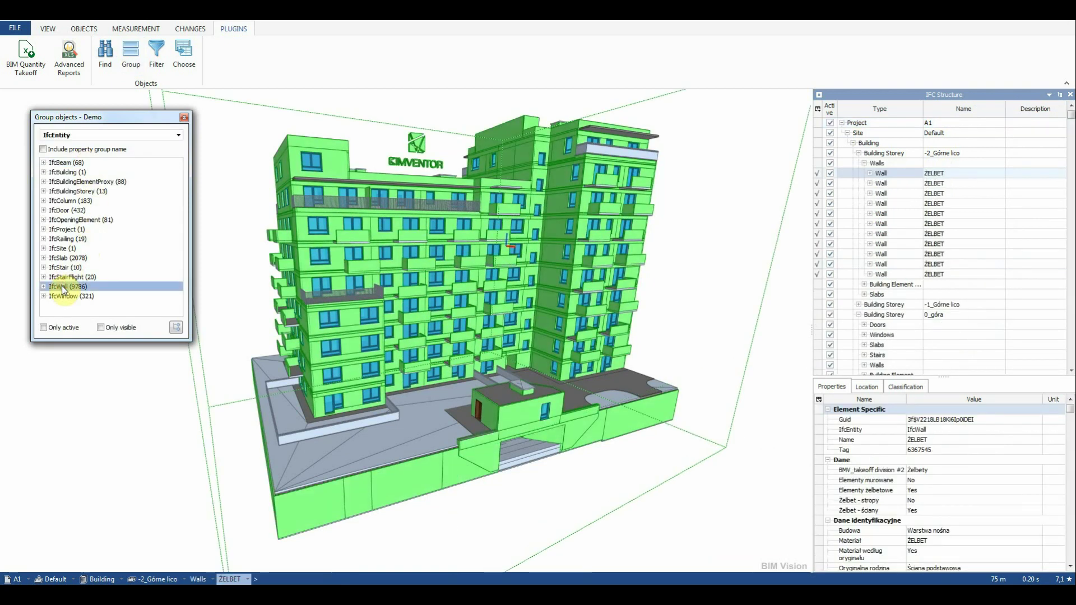
click(85, 29)
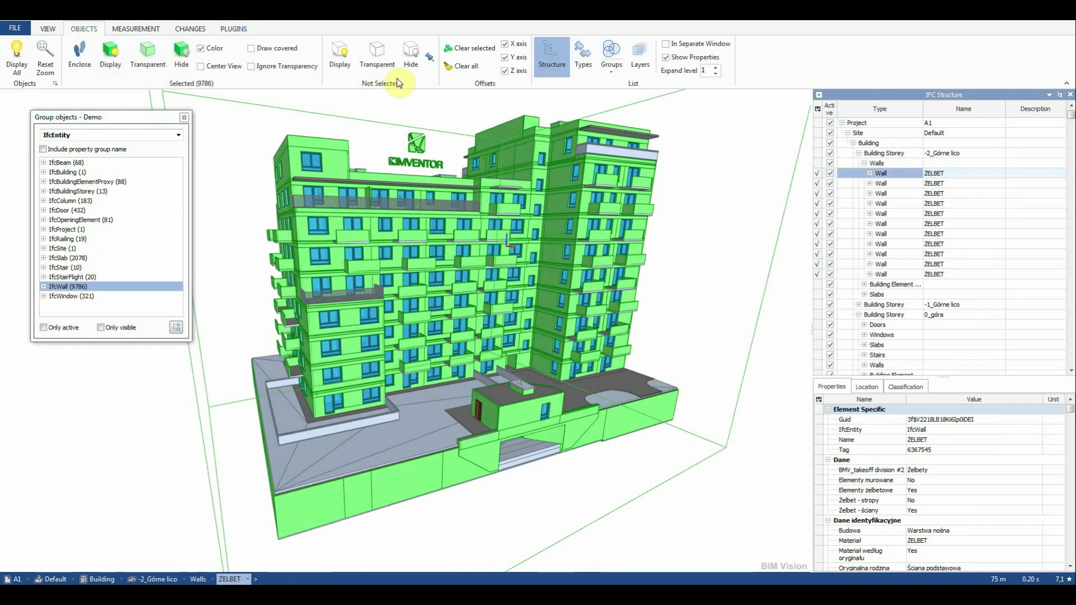
click(410, 59)
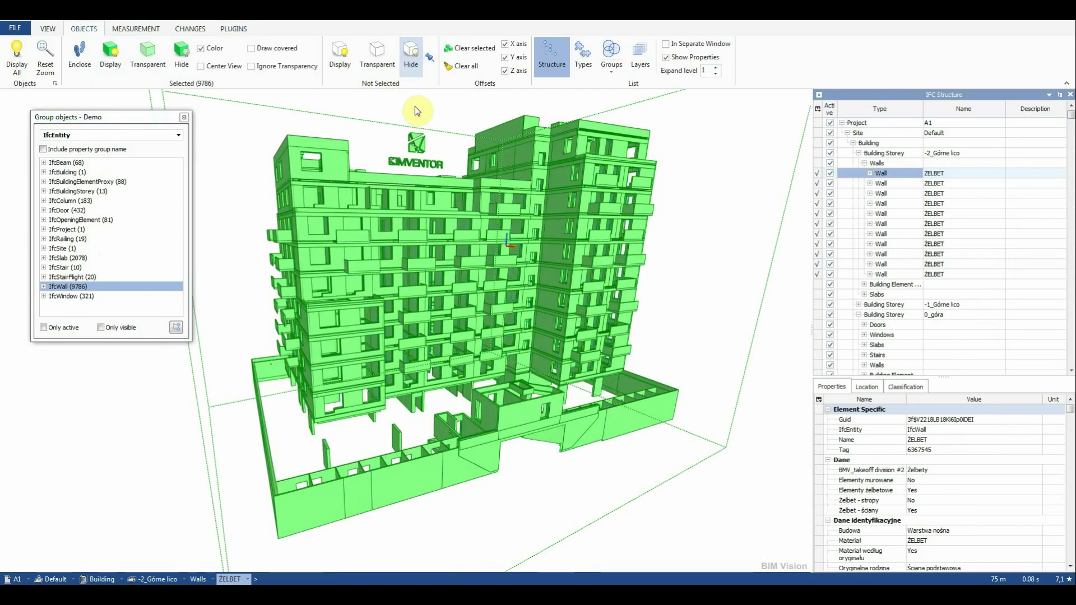
Orbit and zoom the wall-only model, then select the B letter of the BIMVENTOR logo
drag(465, 231, 482, 294)
scroll(428, 219, up, 6)
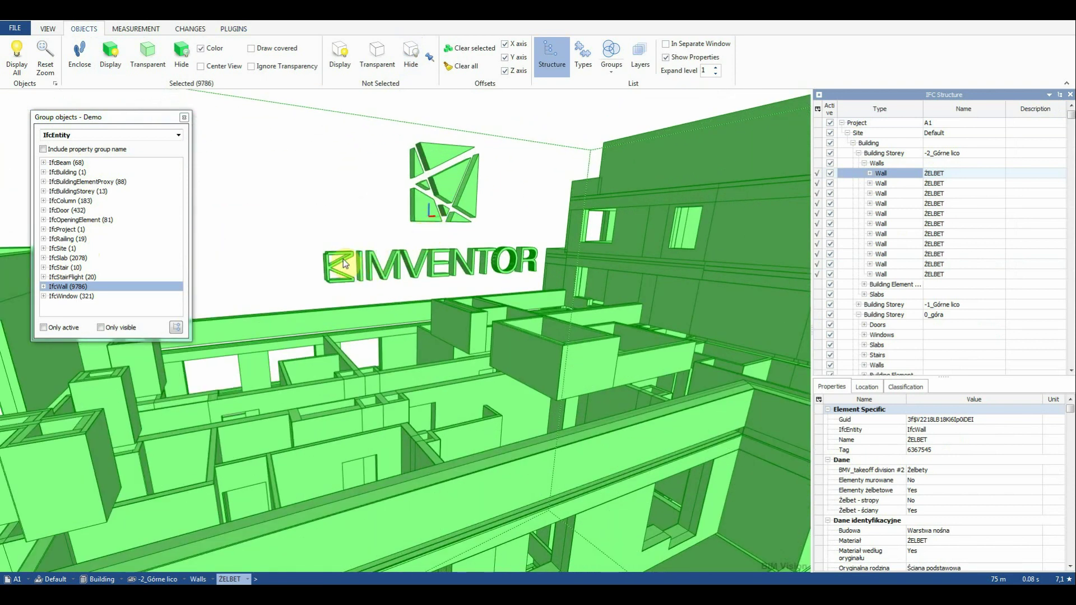
click(343, 258)
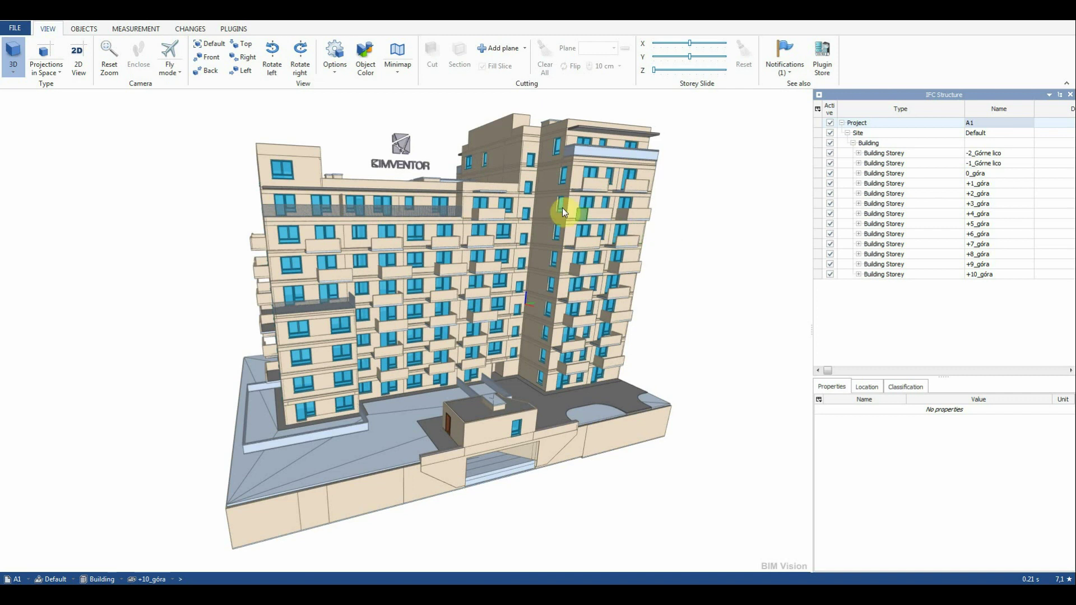
Zoom into the rooftop logo, pick individual pieces including the B letter, then clear the selection
scroll(435, 194, up, 6)
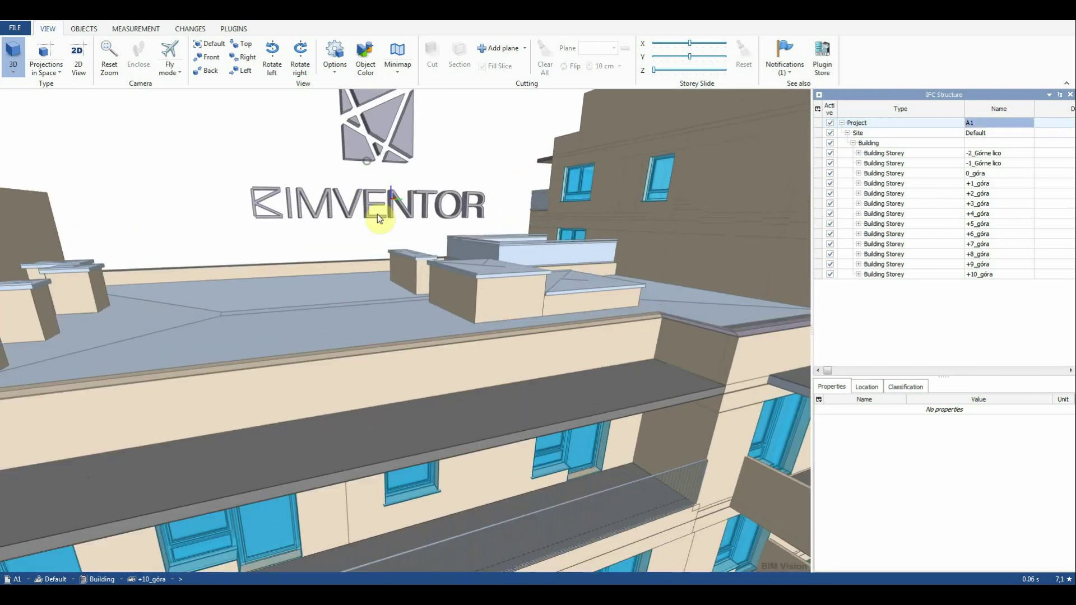
scroll(377, 214, up, 4)
click(375, 247)
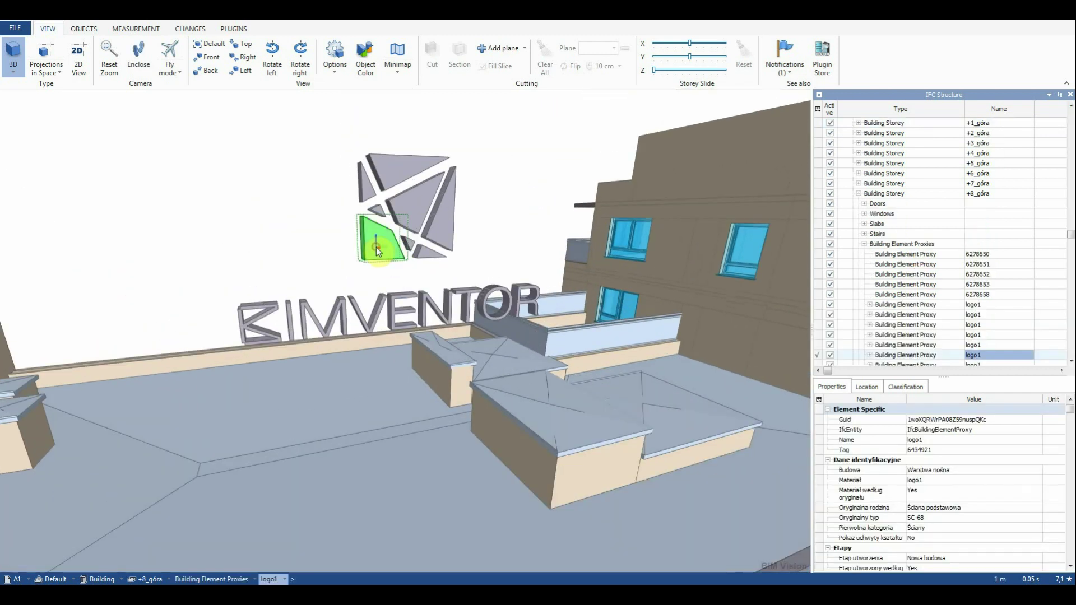
click(268, 318)
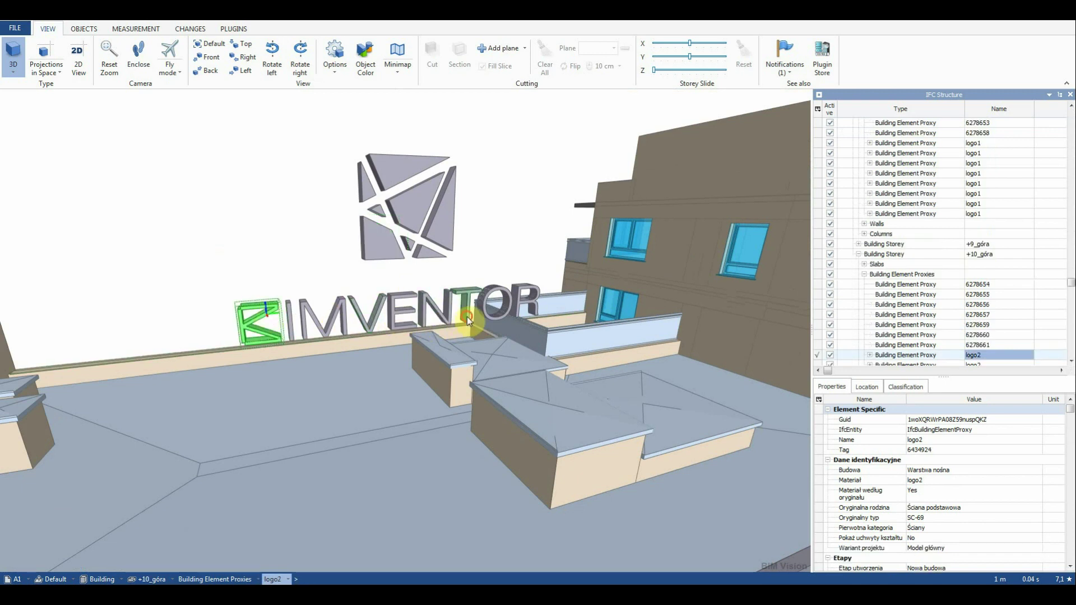
drag(466, 317, 442, 298)
click(493, 232)
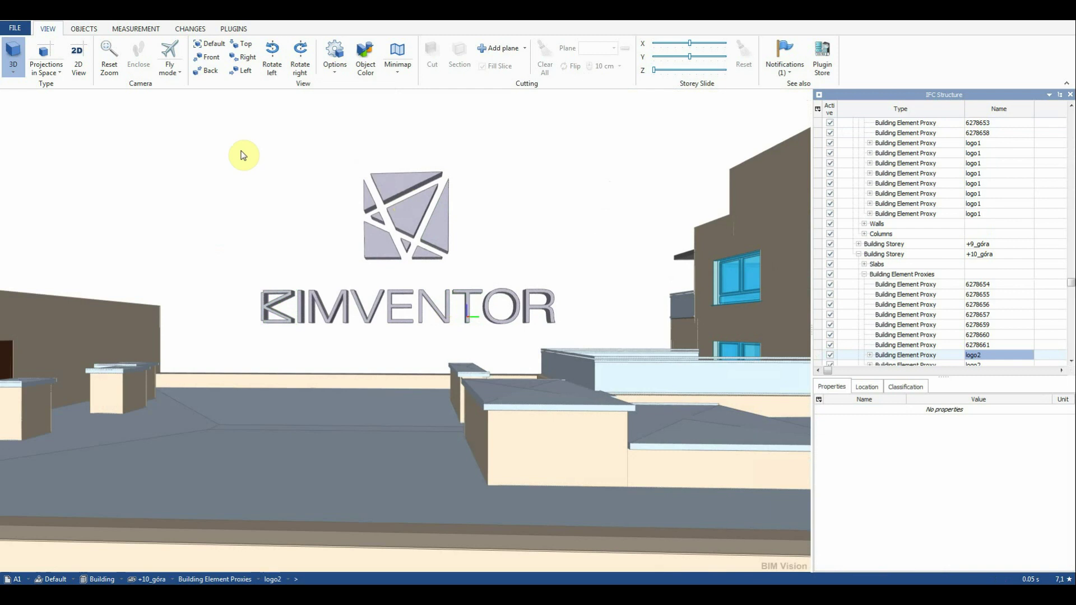
Box-select the whole logo, showing logo1 IfcBuildingElementProxy properties, then zoom back out over the building
drag(242, 155, 566, 338)
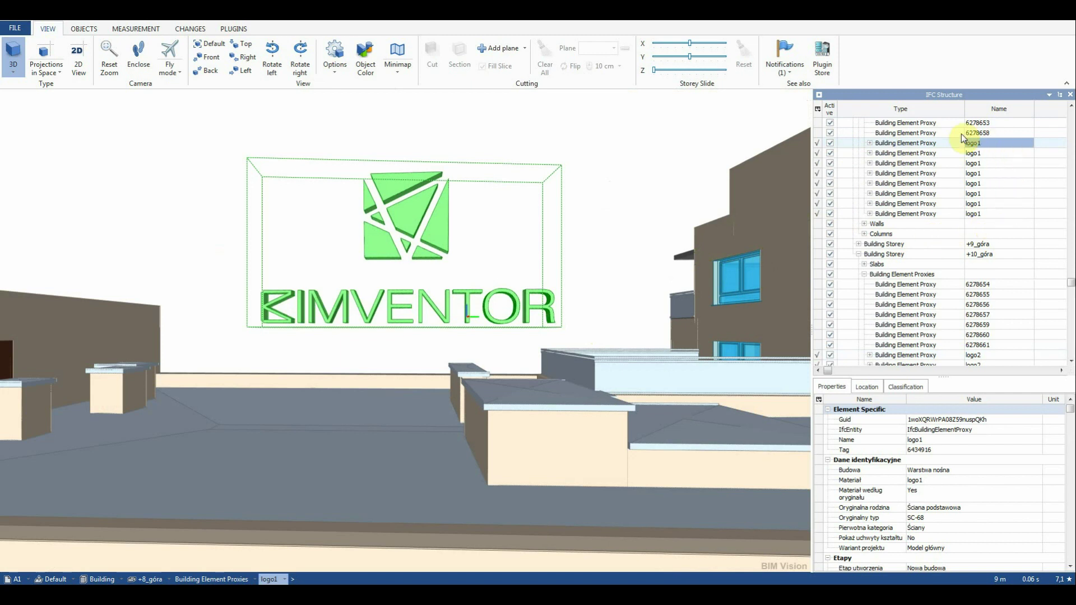
click(1071, 362)
click(1071, 362)
click(1071, 361)
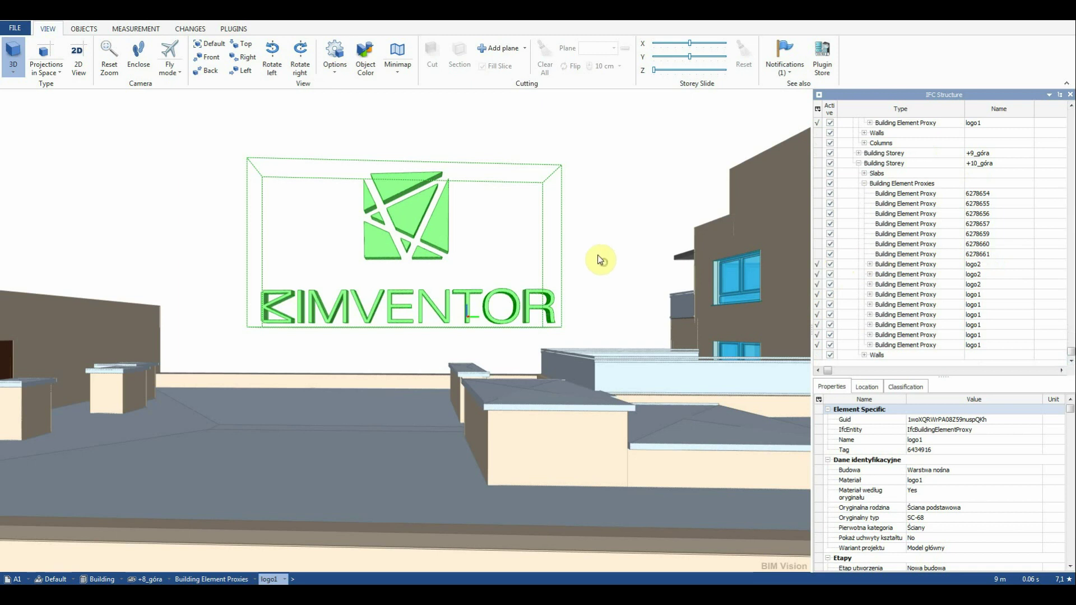
drag(597, 260, 588, 253)
scroll(586, 251, down, 5)
drag(557, 221, 546, 189)
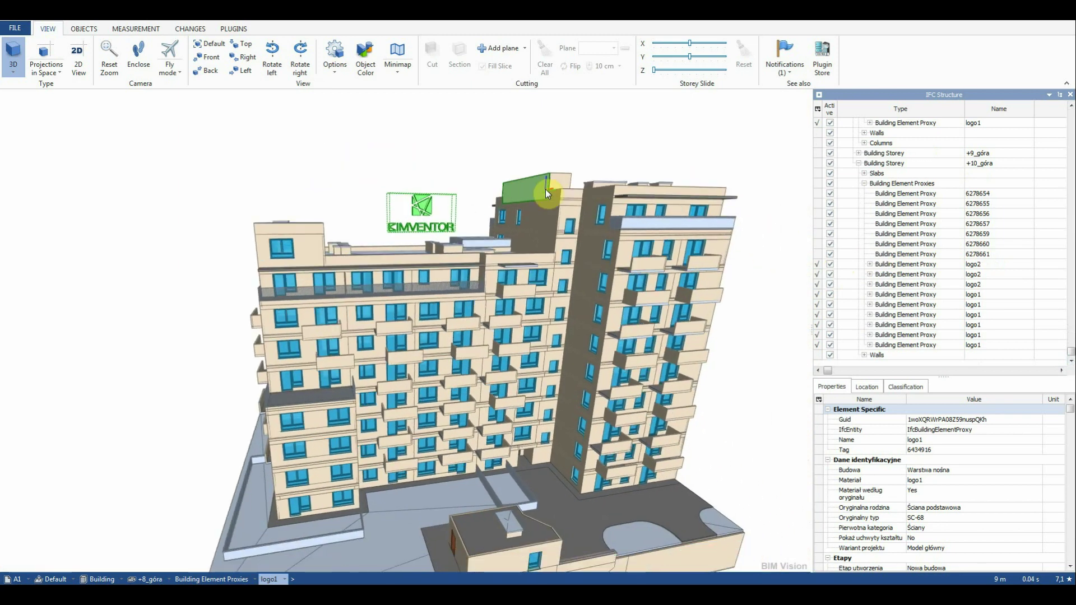
Clear the logo selection, group objects by IfcEntity, and select the 9769 IfcWall elements
click(554, 136)
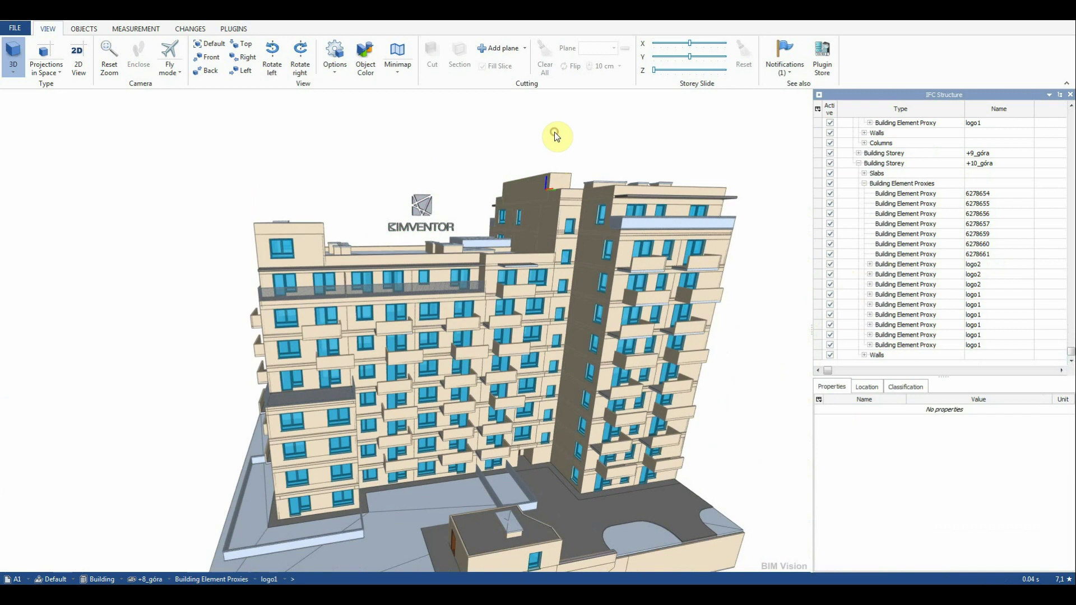
click(232, 30)
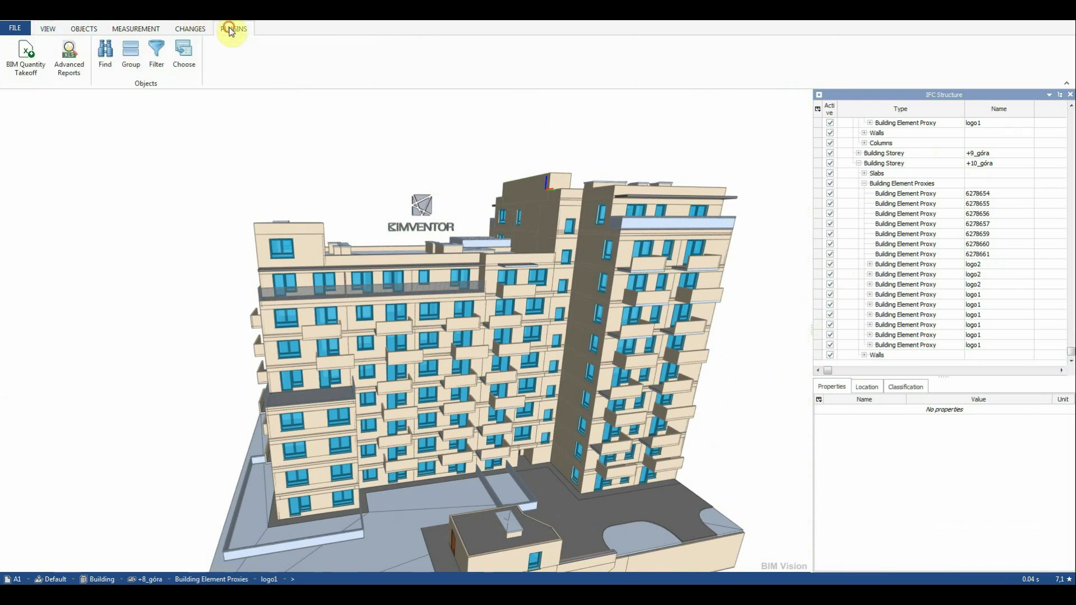
click(130, 62)
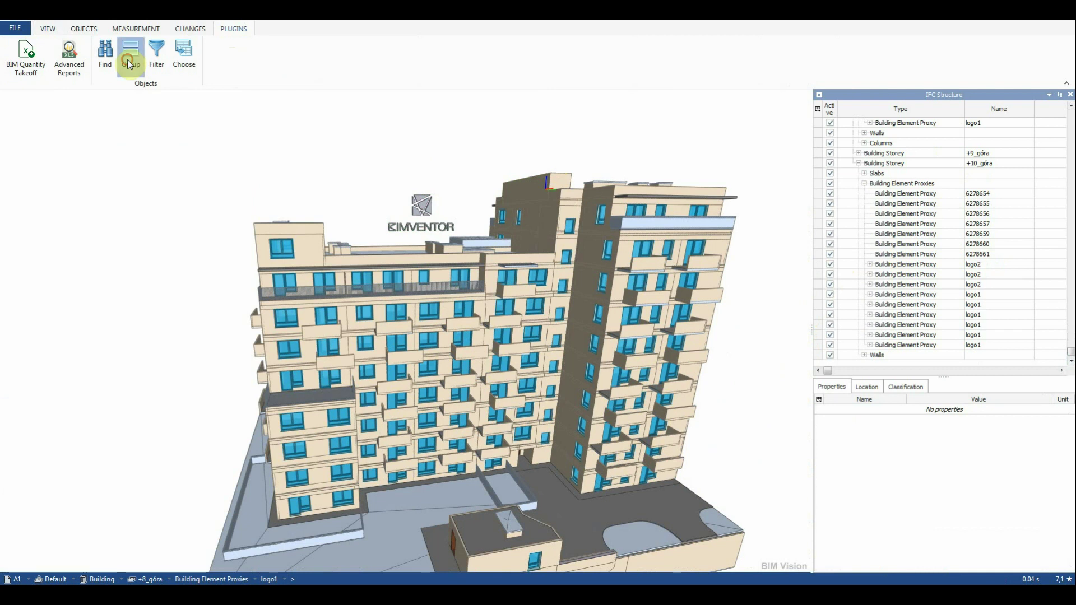
click(161, 129)
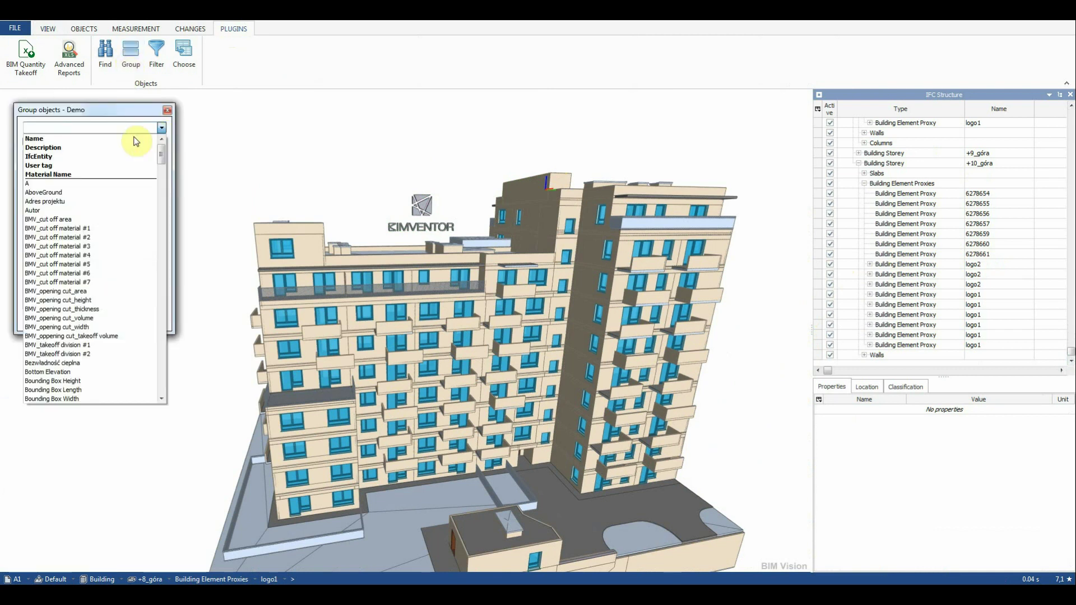
click(77, 163)
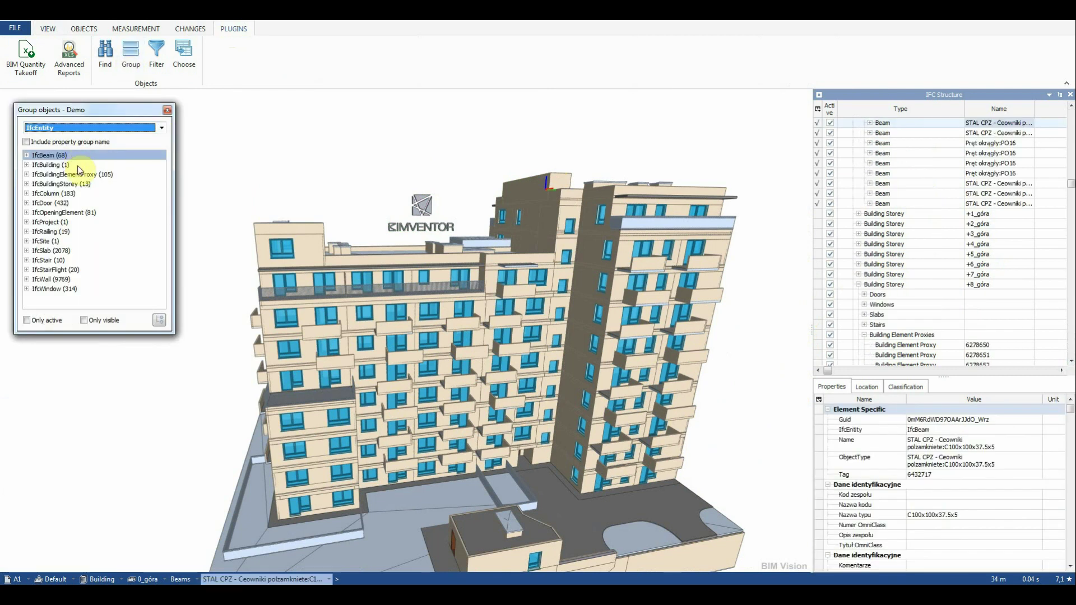
click(52, 279)
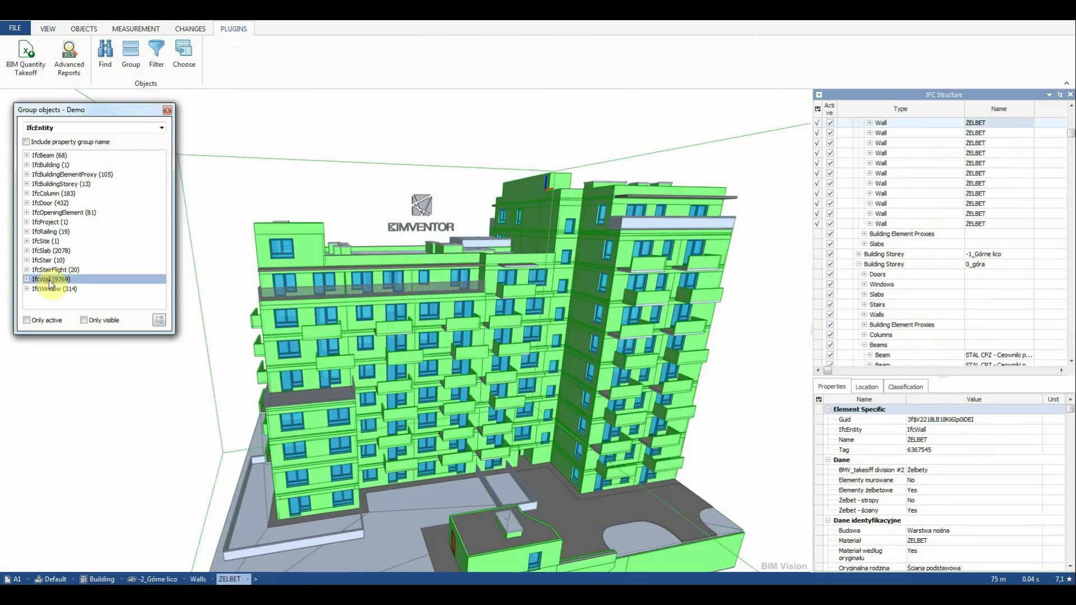
Hide all non-selected objects so only the 9769 walls remain, and orbit to view them
click(83, 29)
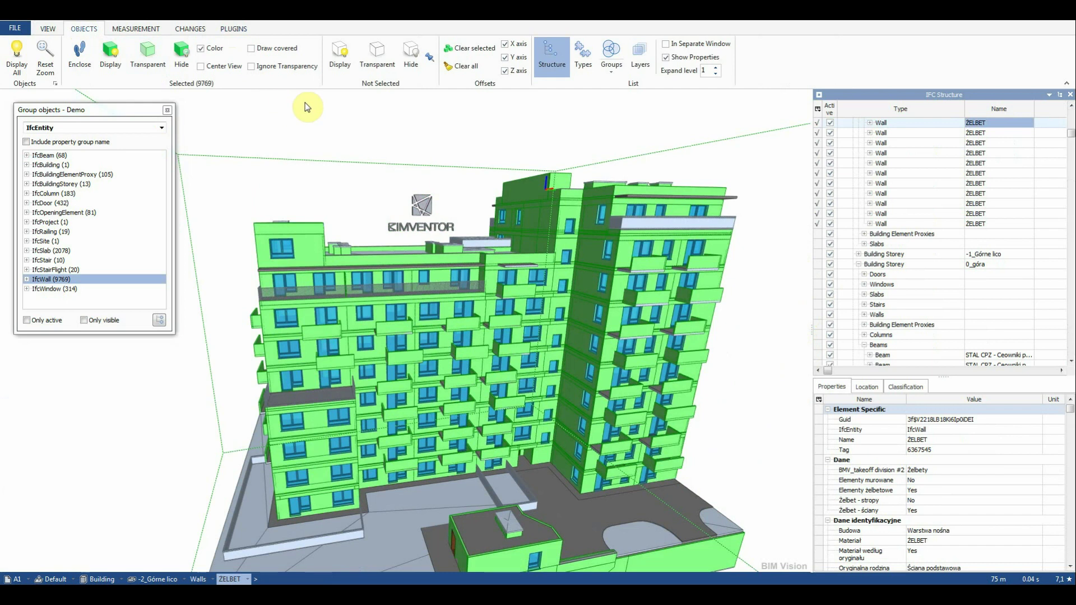
click(411, 55)
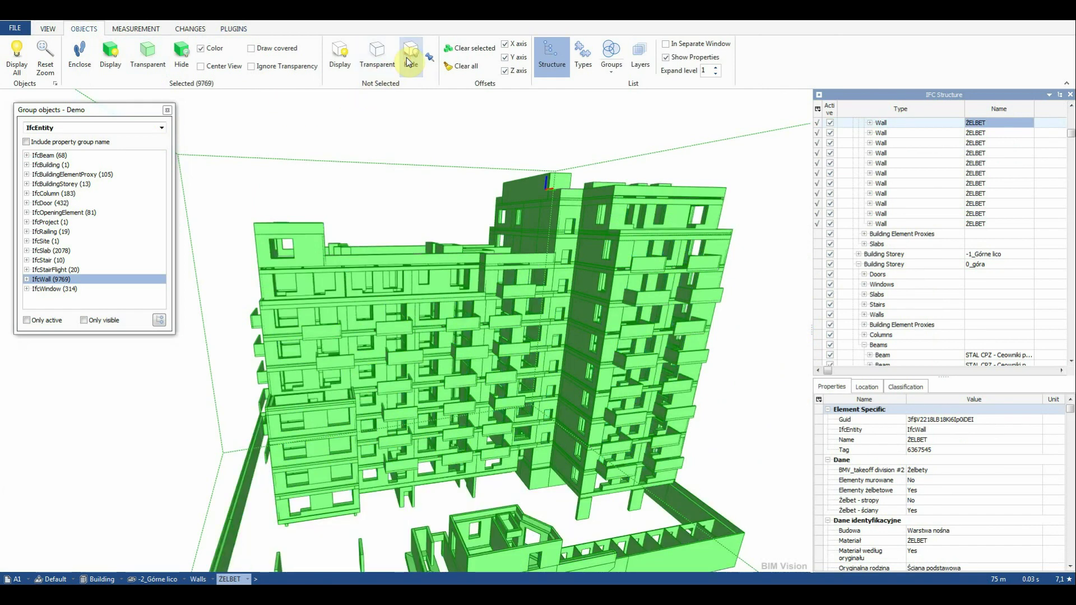
mouse_move(536, 307)
mouse_down()
mouse_move(550, 283)
mouse_move(479, 300)
mouse_move(484, 308)
mouse_up()
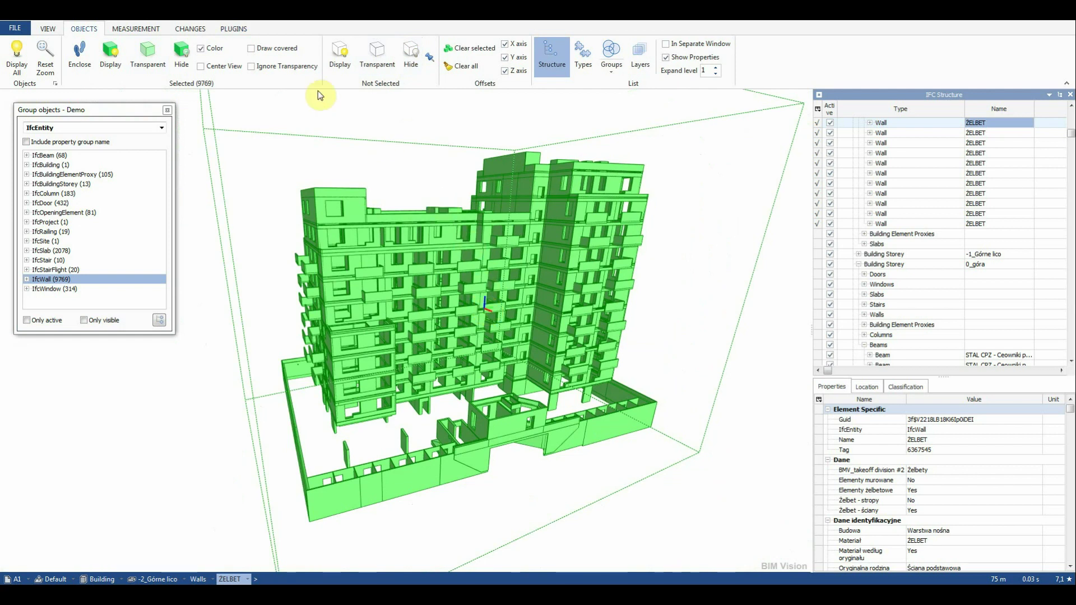
click(235, 29)
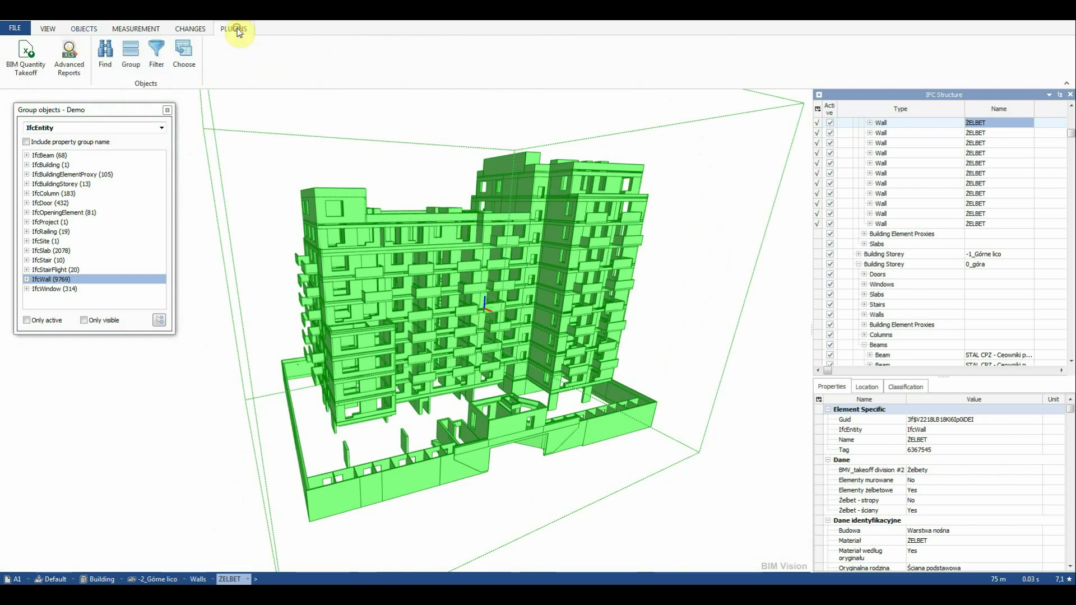
Launch BIM Quantity Takeoff, include all wall materials, and give ZELBET the text 'GRUBOŚĆ [mm]'
click(18, 56)
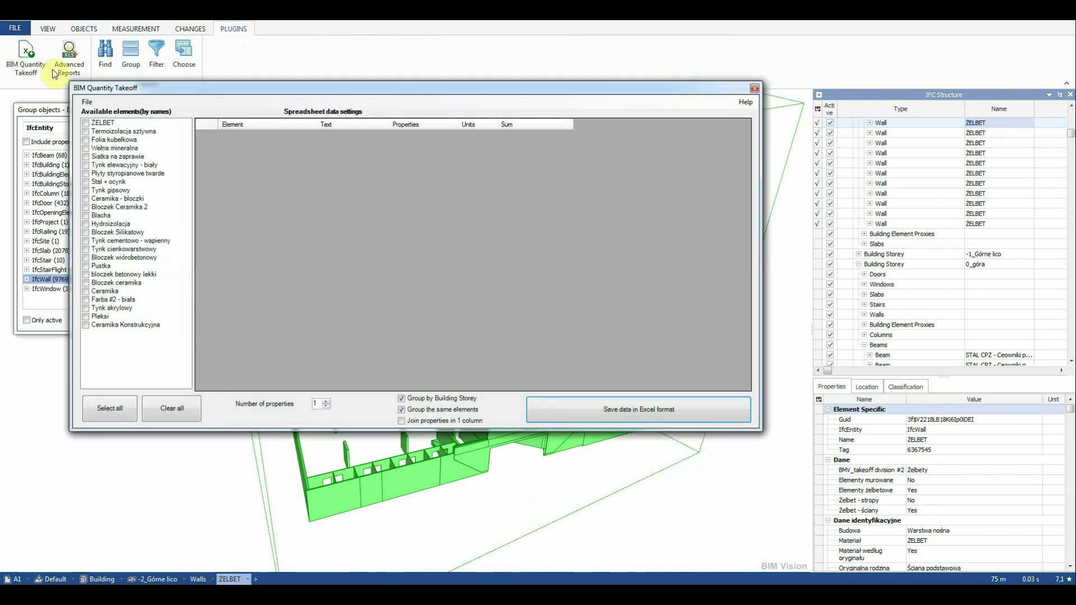
click(110, 408)
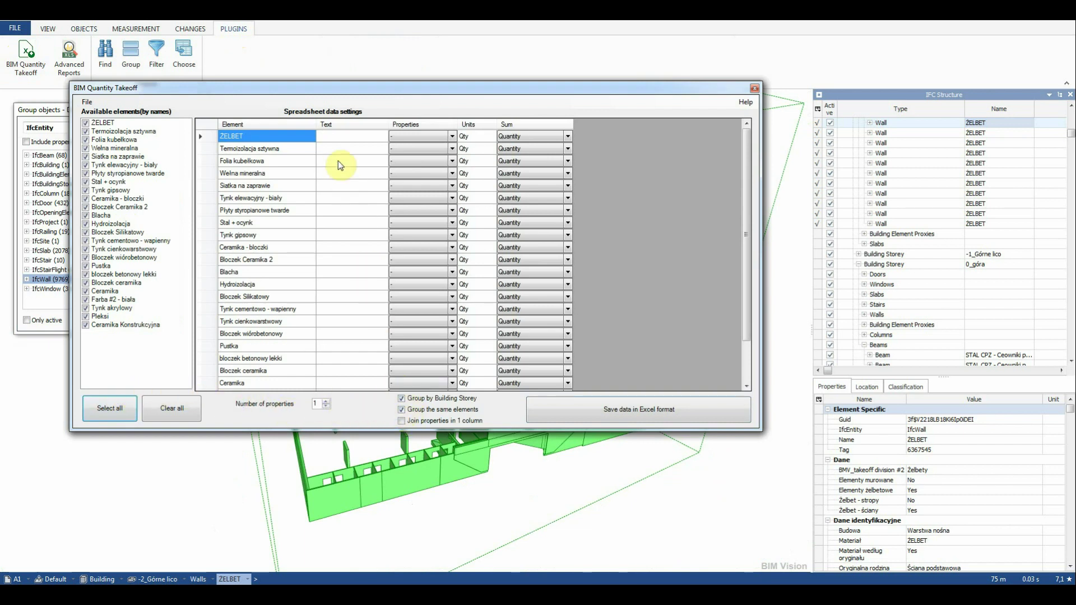
click(334, 137)
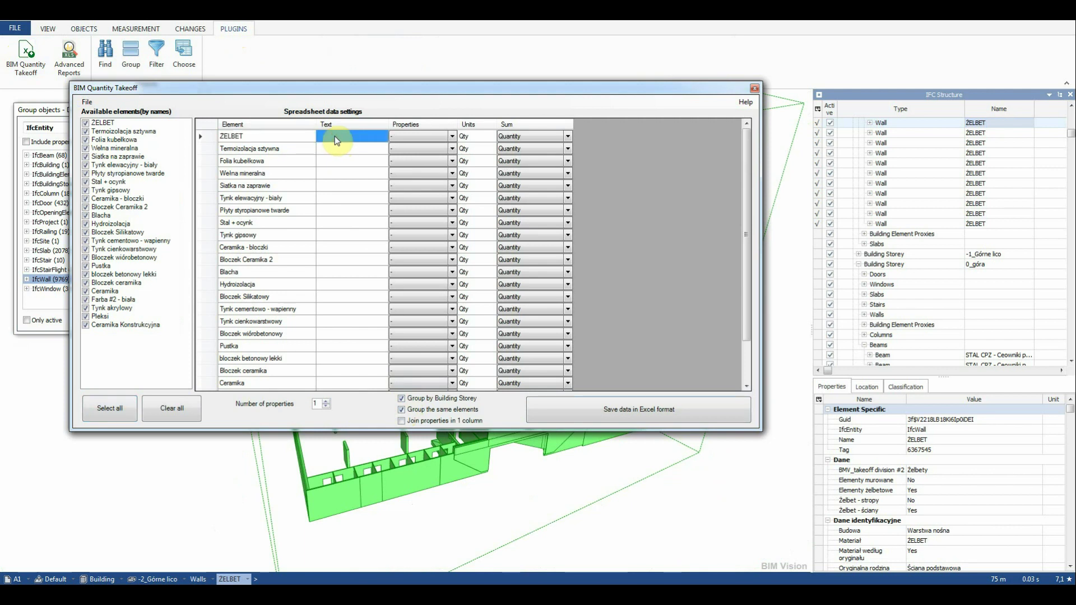
text(GRUBOŚĆ [mm] -)
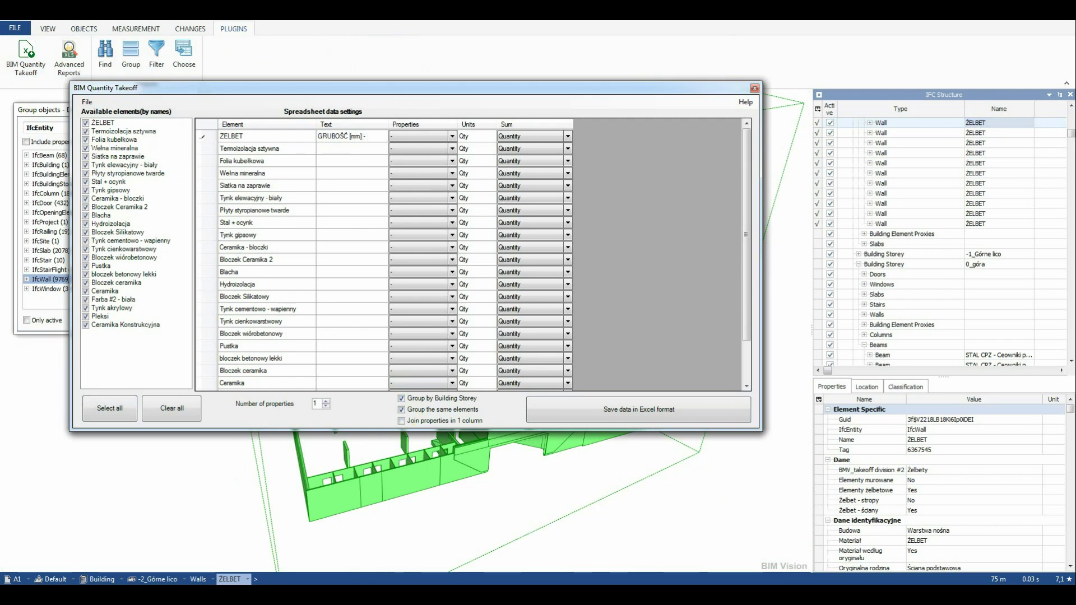
click(451, 136)
Set ZELBET's property to Grubość and sum to Powierzchnia m2, then copy to all rows
click(451, 136)
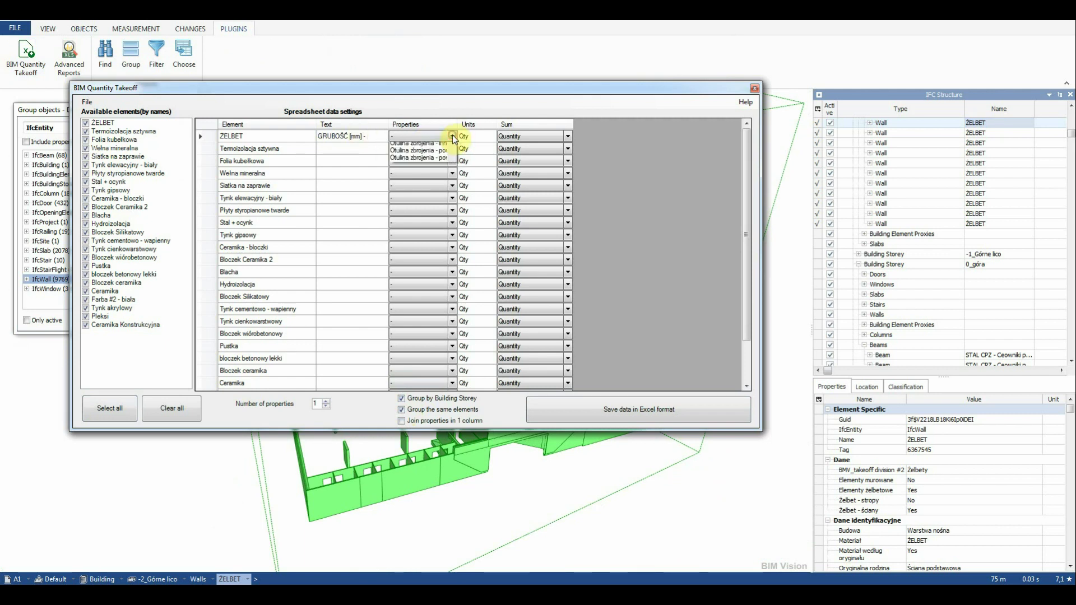
scroll(457, 211, down, 5)
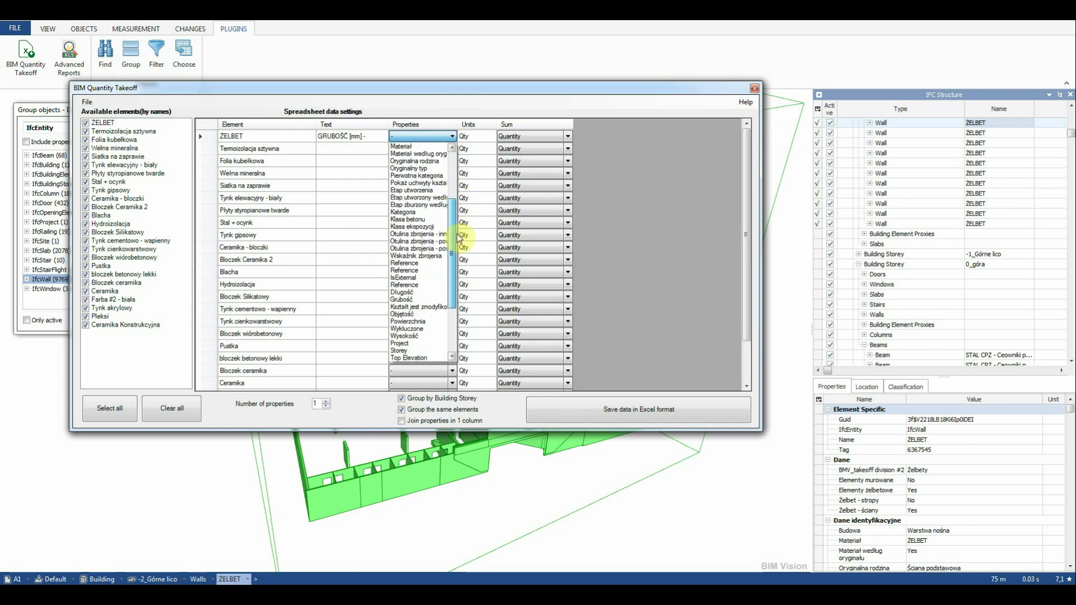
scroll(459, 238, down, 2)
click(417, 285)
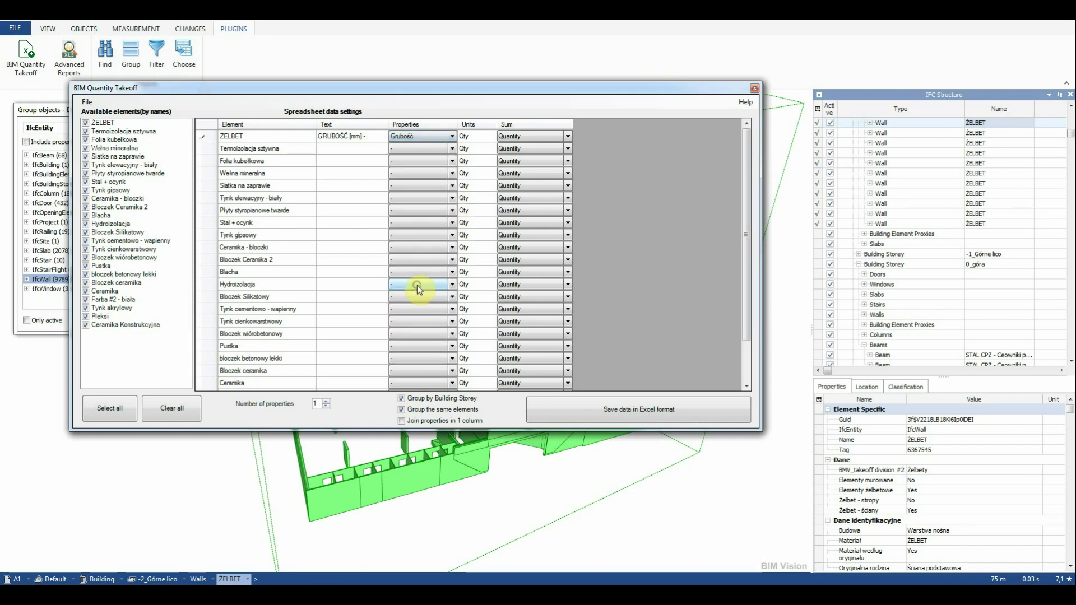
click(567, 136)
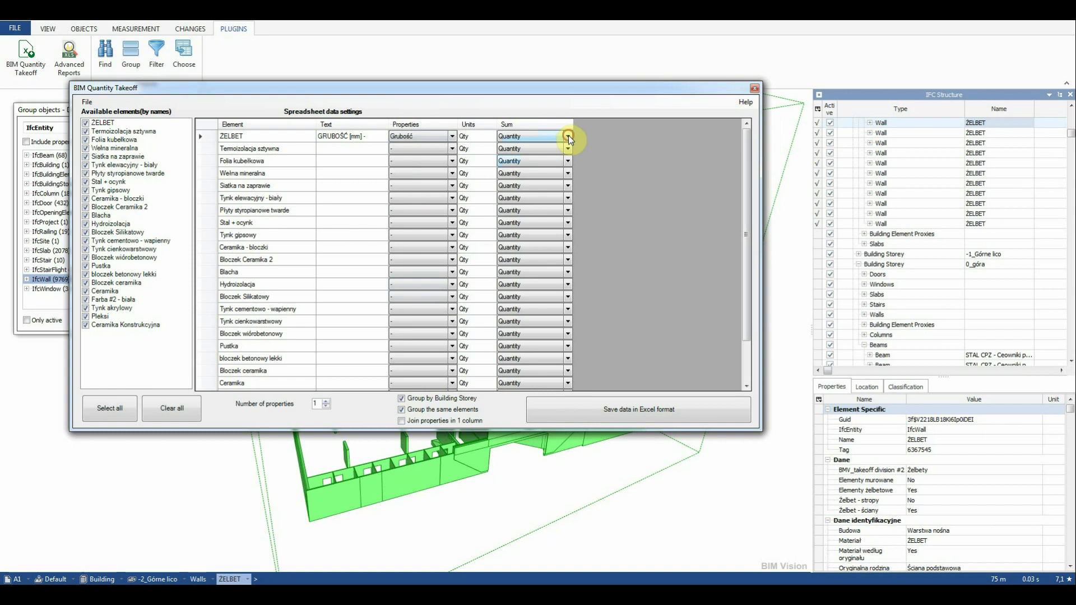
click(568, 136)
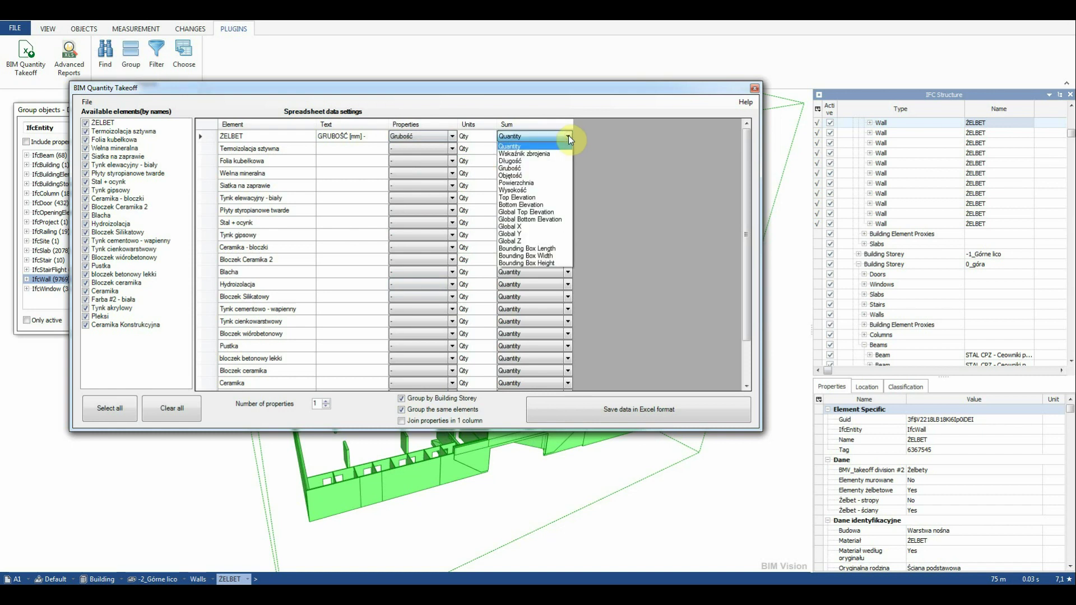
click(539, 183)
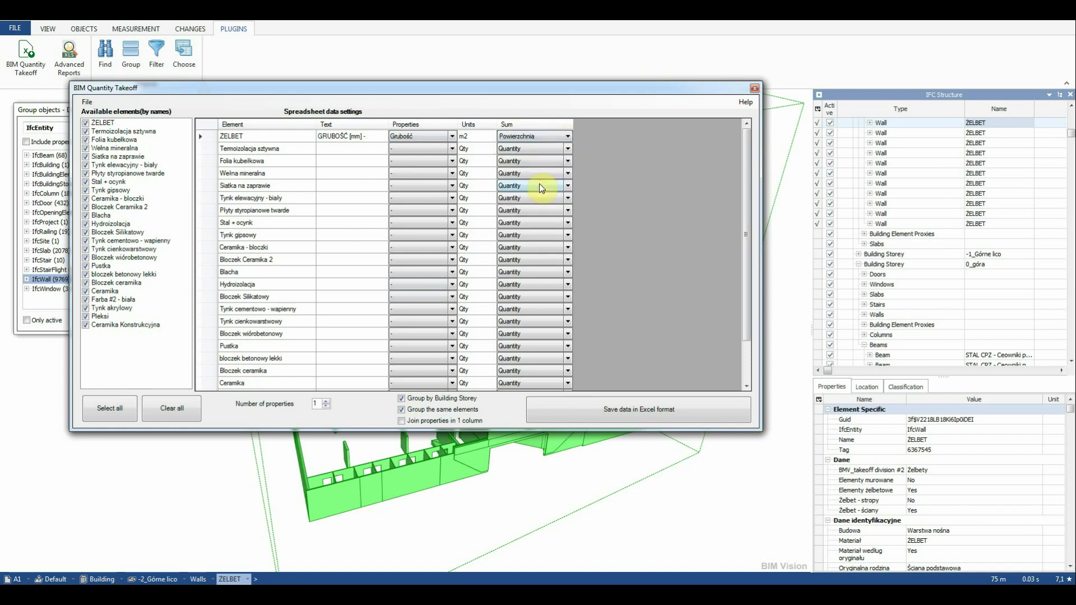
right_click(554, 138)
click(592, 159)
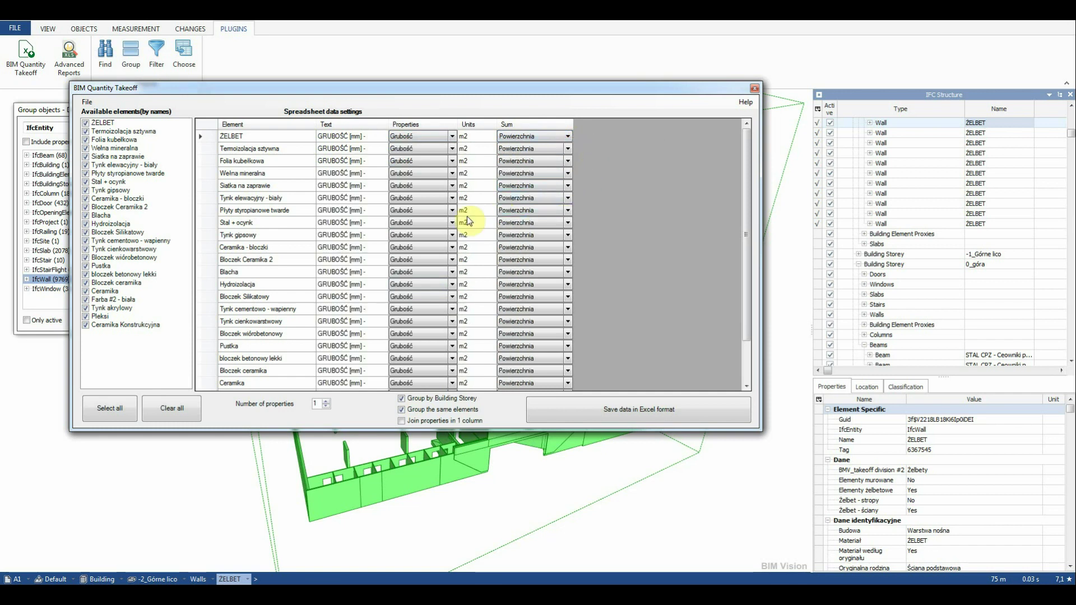
Save the takeoff settings to a file named Case2
click(87, 102)
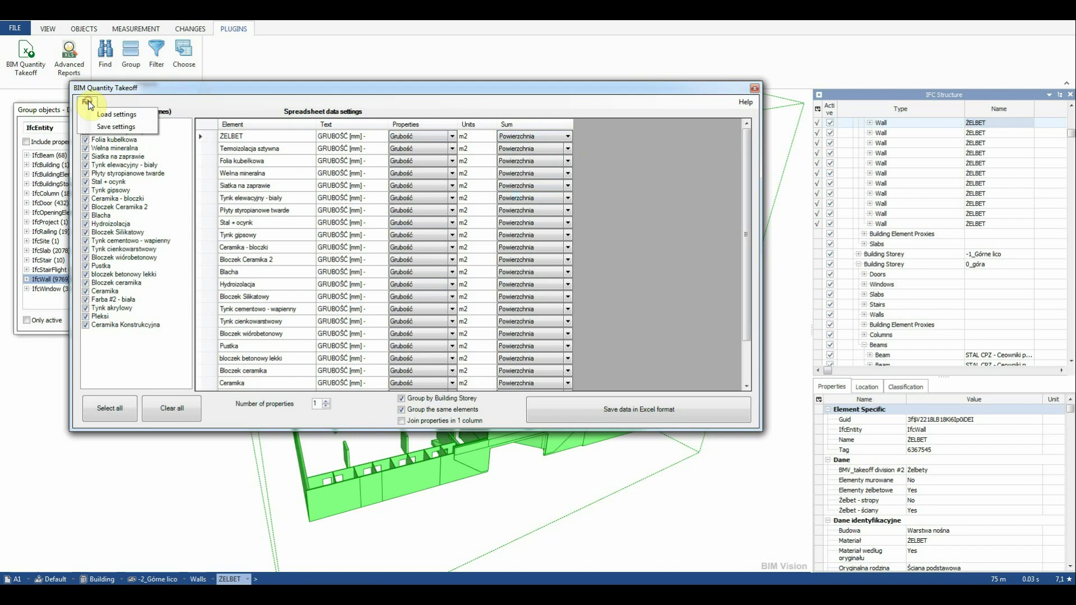
click(119, 128)
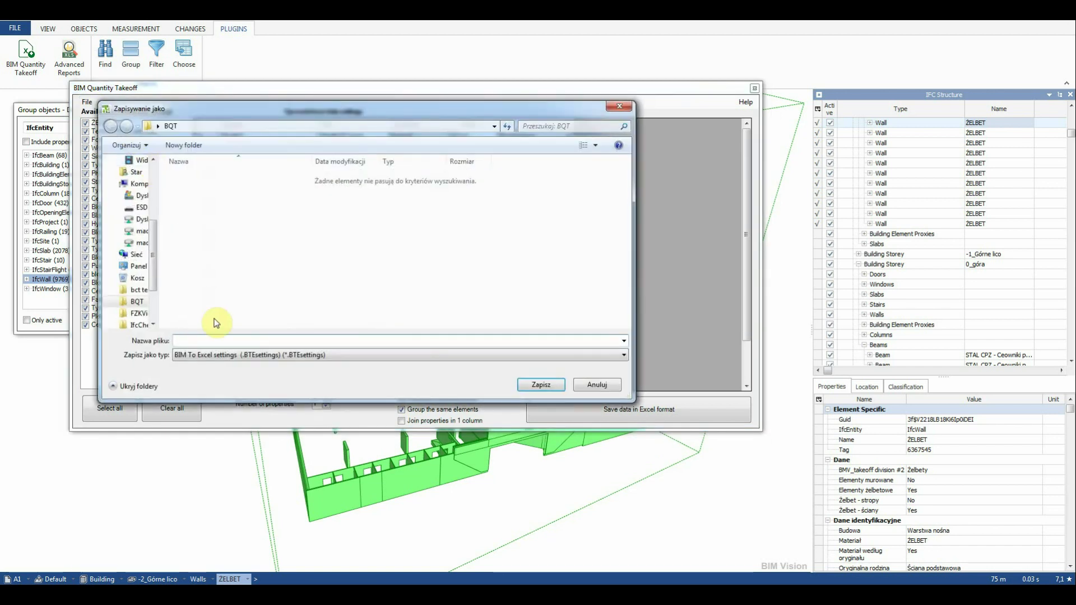
text(Case2)
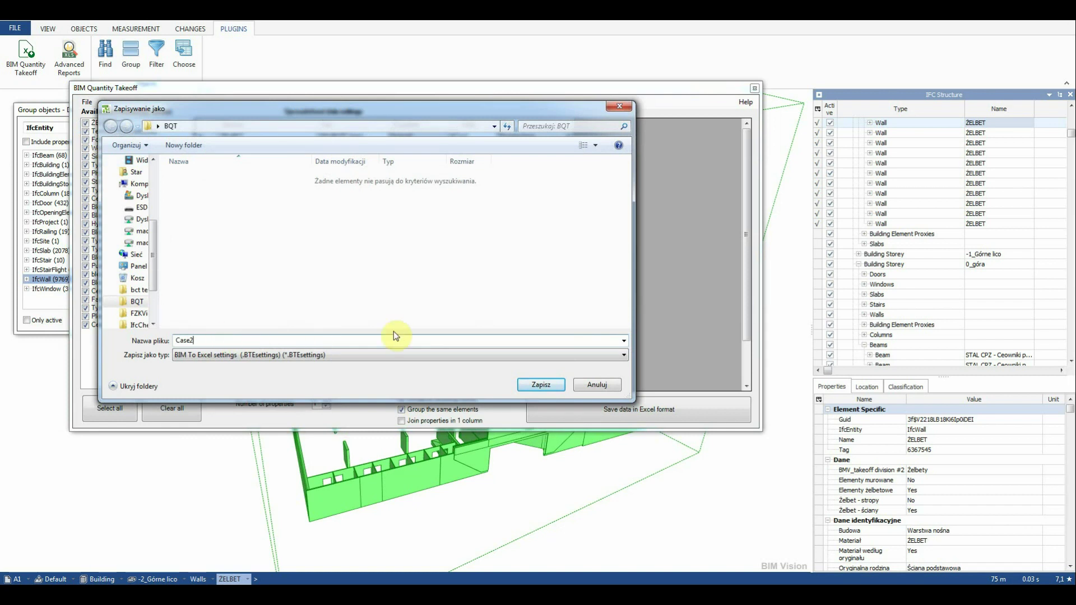
click(540, 385)
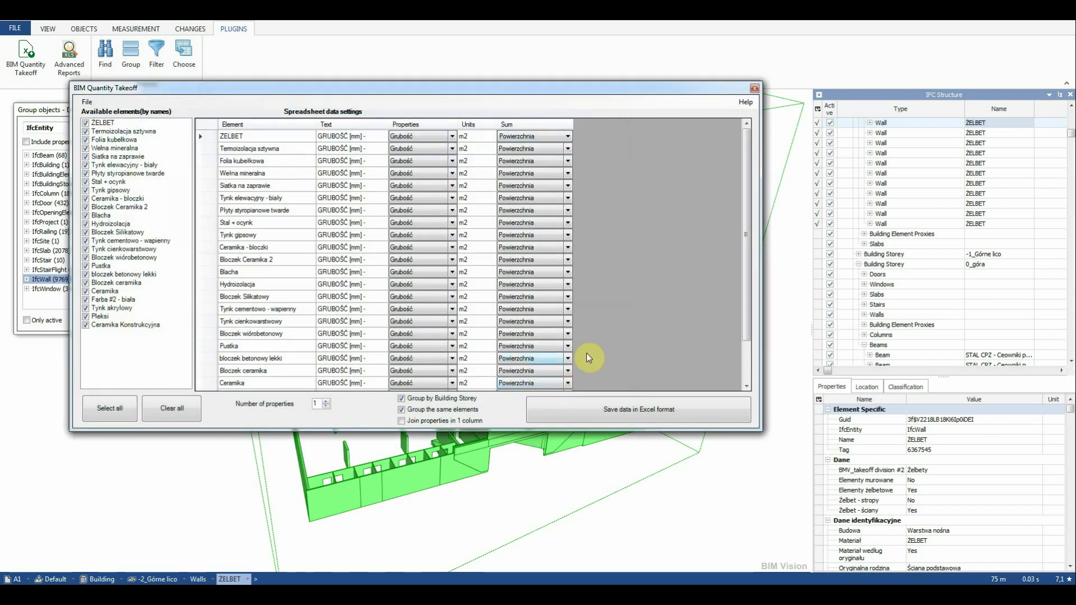
Export the takeoff data in Excel format as Case2
click(656, 408)
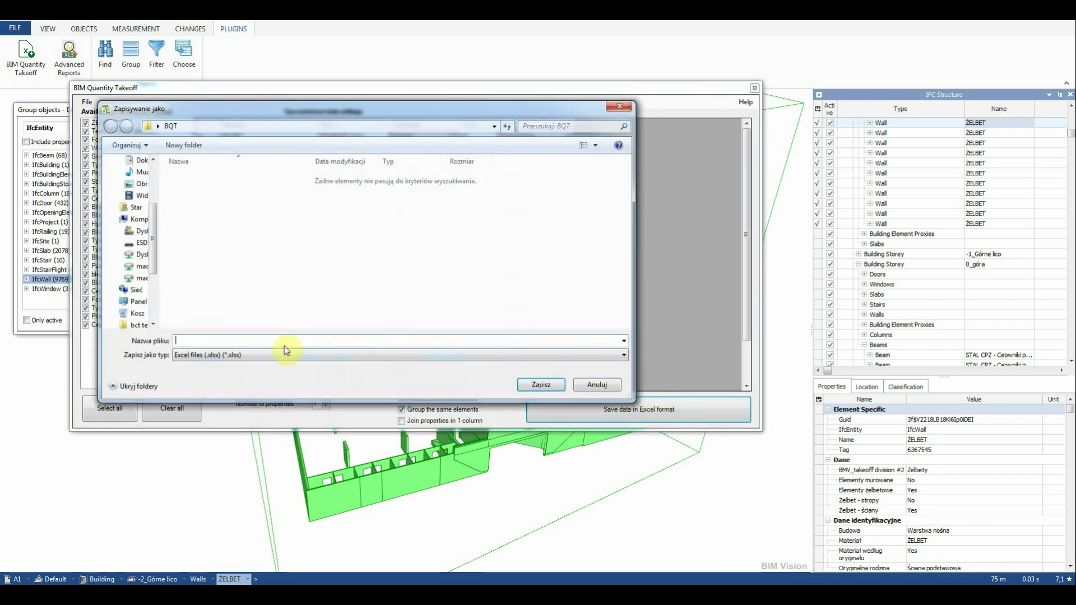
text(Case2)
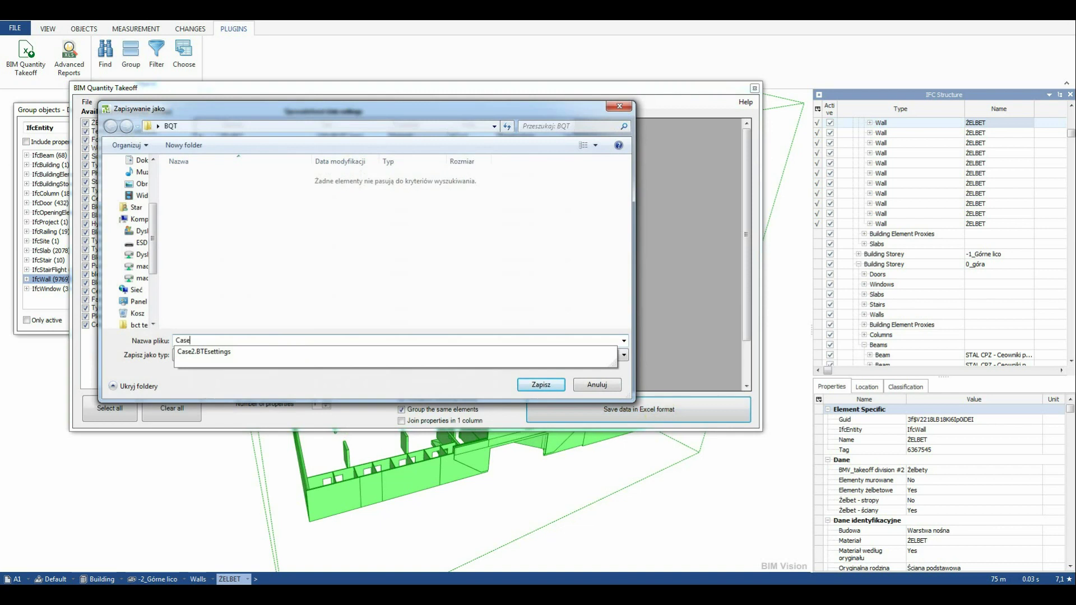
click(543, 385)
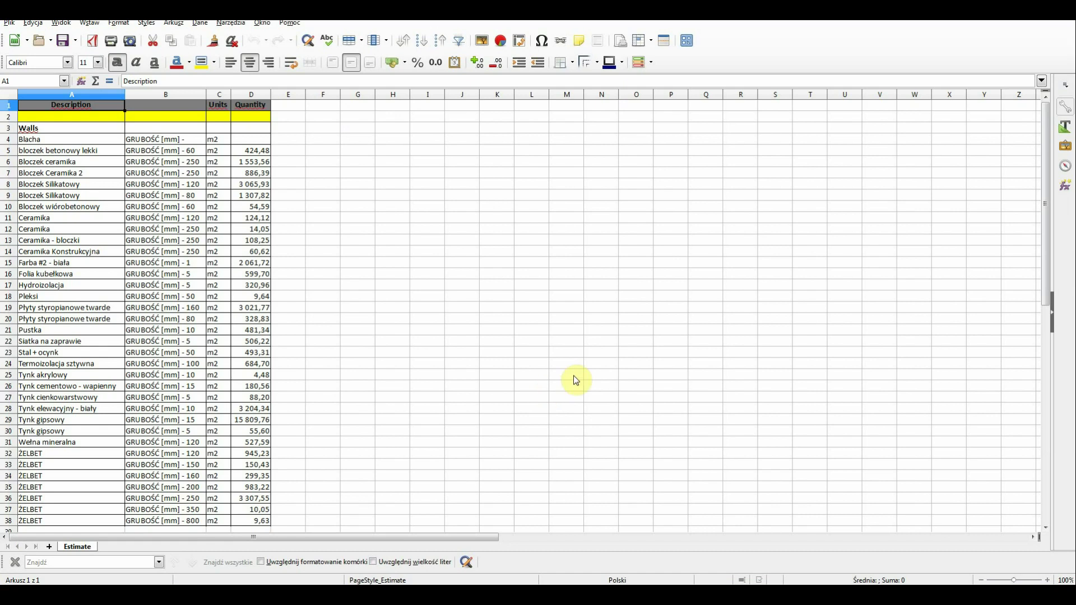
Open the exported Case2 file in LibreOffice Calc to review the Walls rows on the Estimate sheet
click(1043, 529)
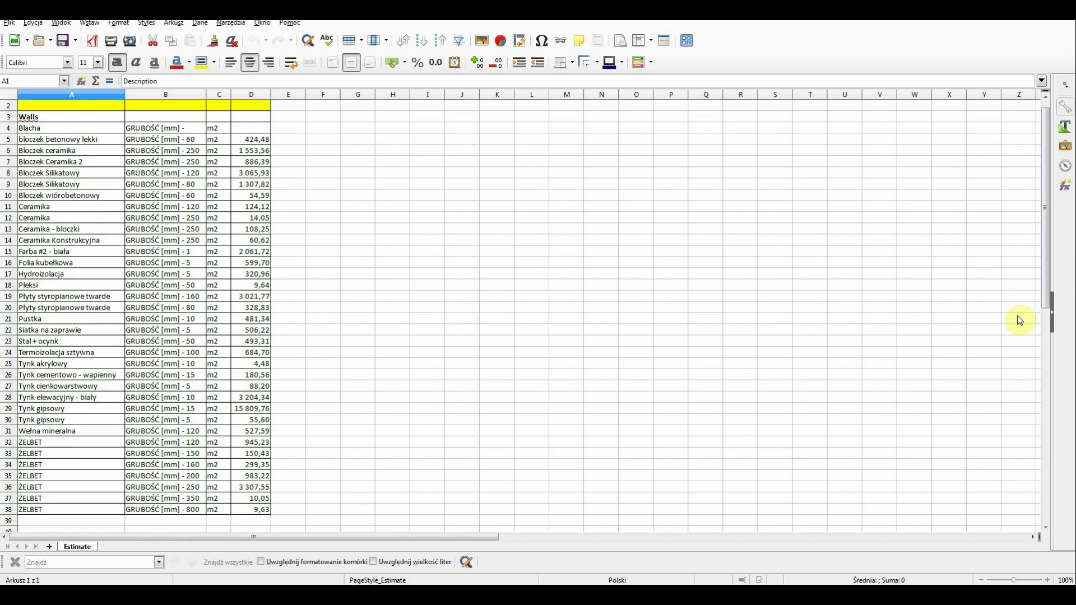
click(1045, 96)
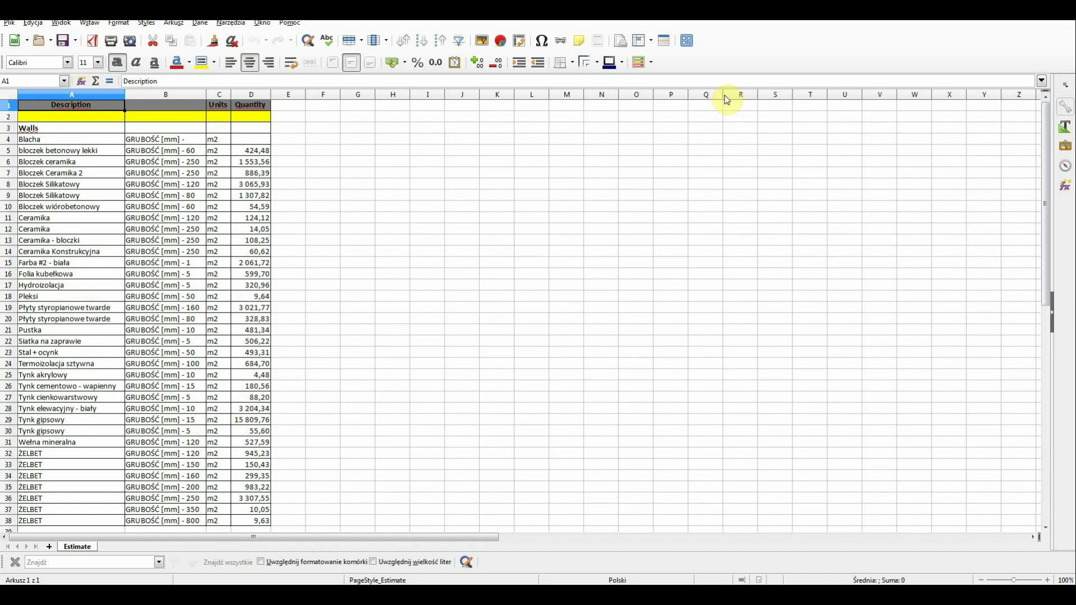